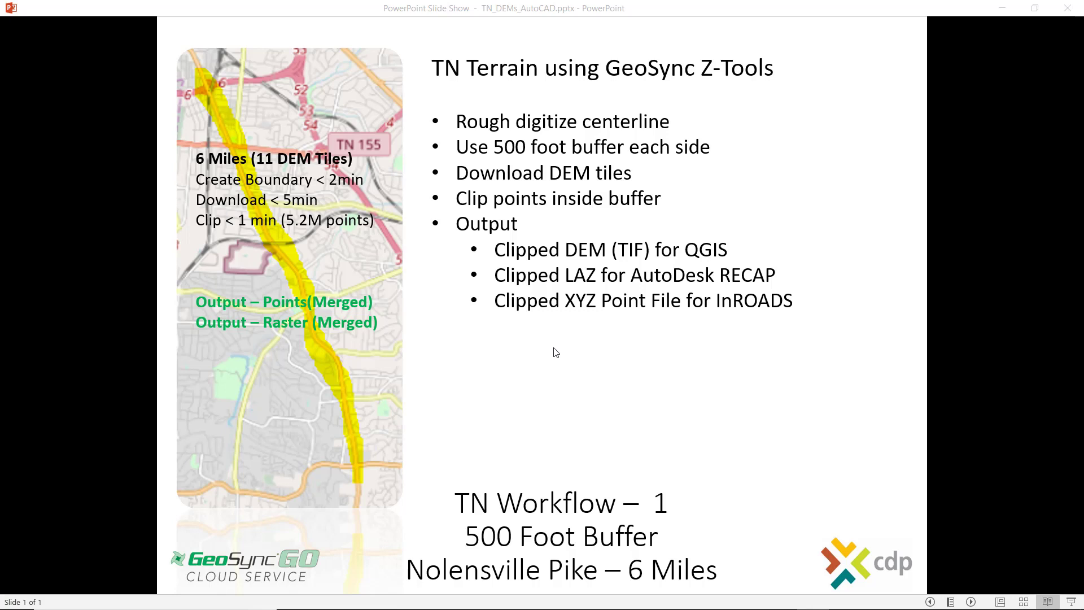
Switch to GeoSync GO Elevation and 3D Tools, open the Z-Tools Map, enable Auto Draw and set the buffer distance to 500 FT
mouse_move(620, 601)
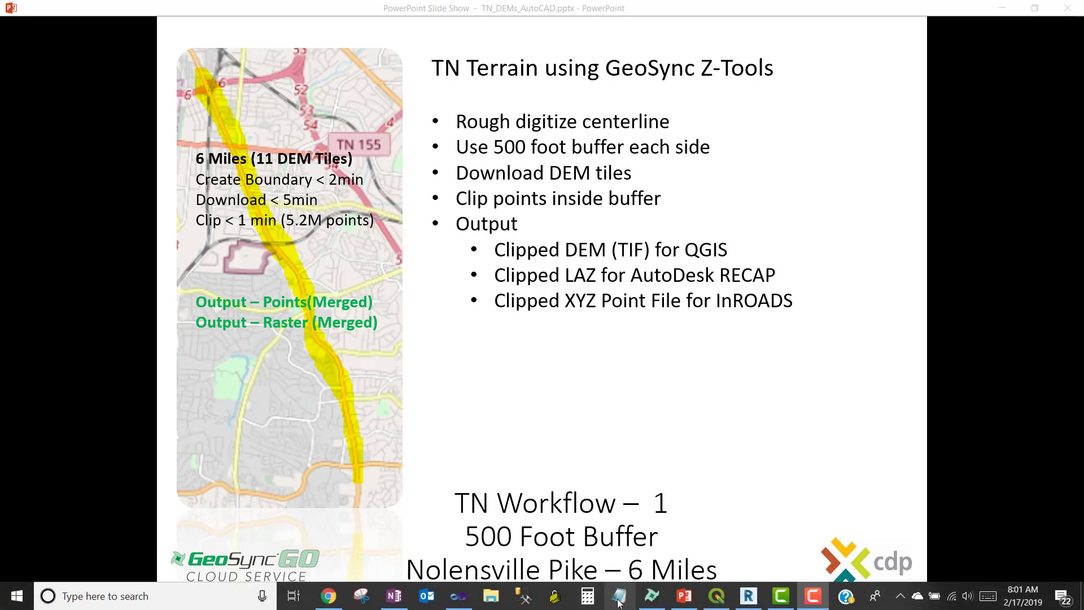
left_click(653, 595)
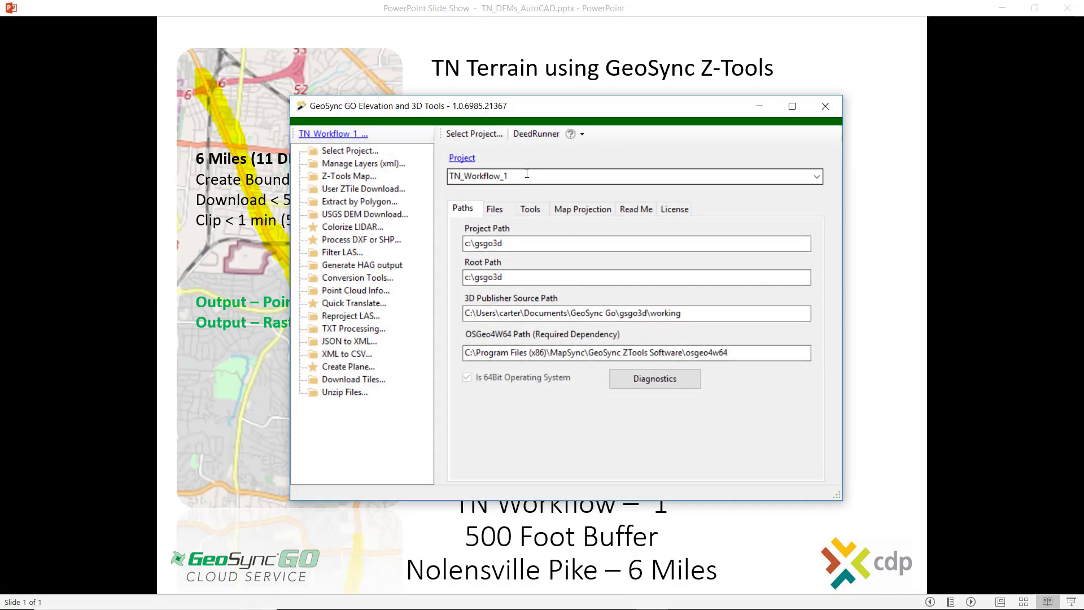
left_click(337, 178)
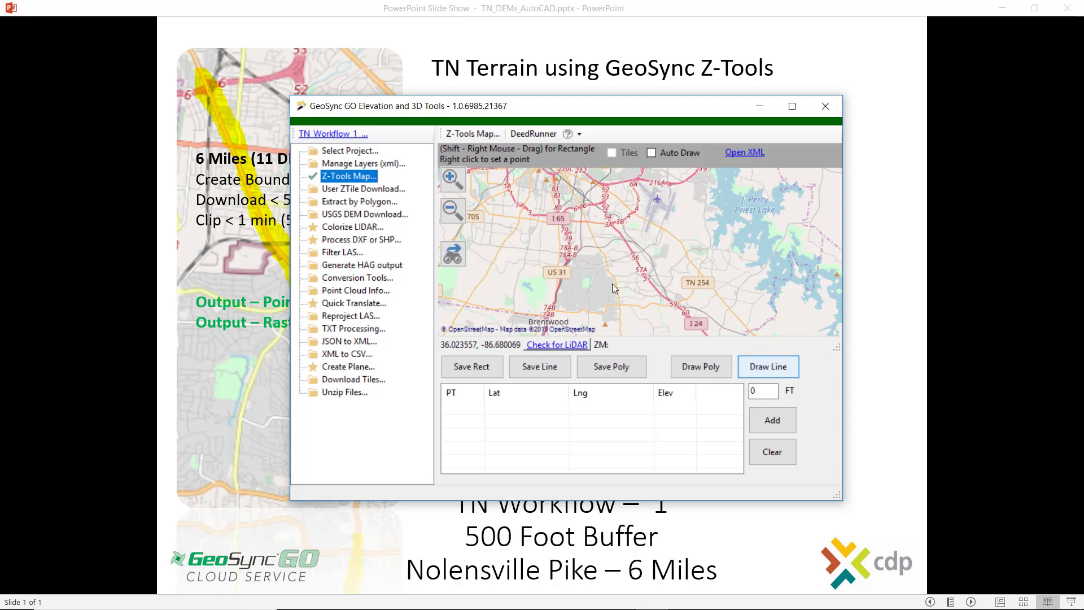
left_click(652, 155)
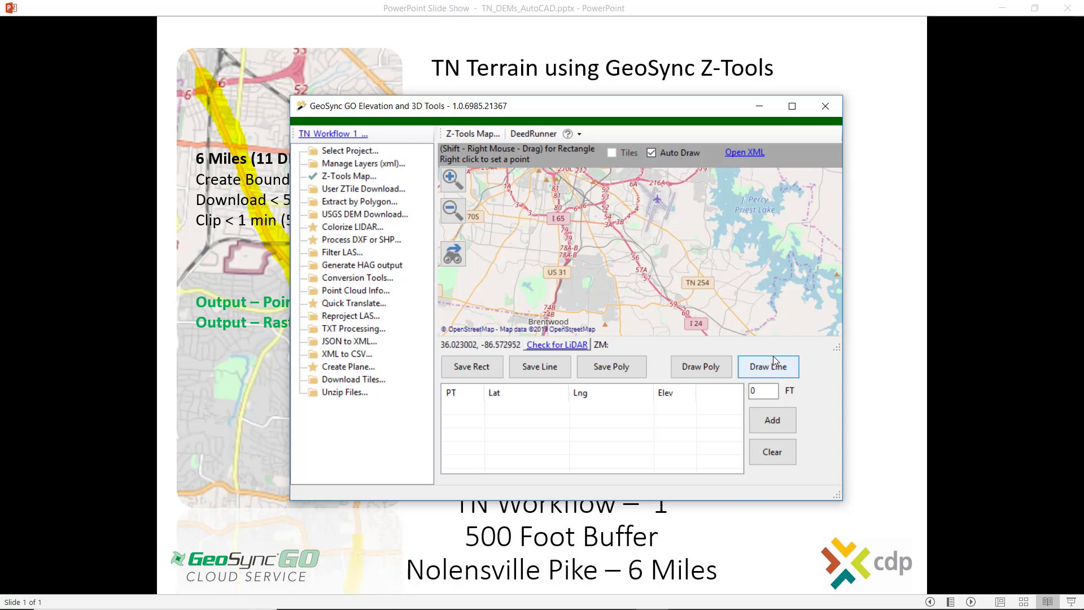
left_click(761, 390)
type("5")
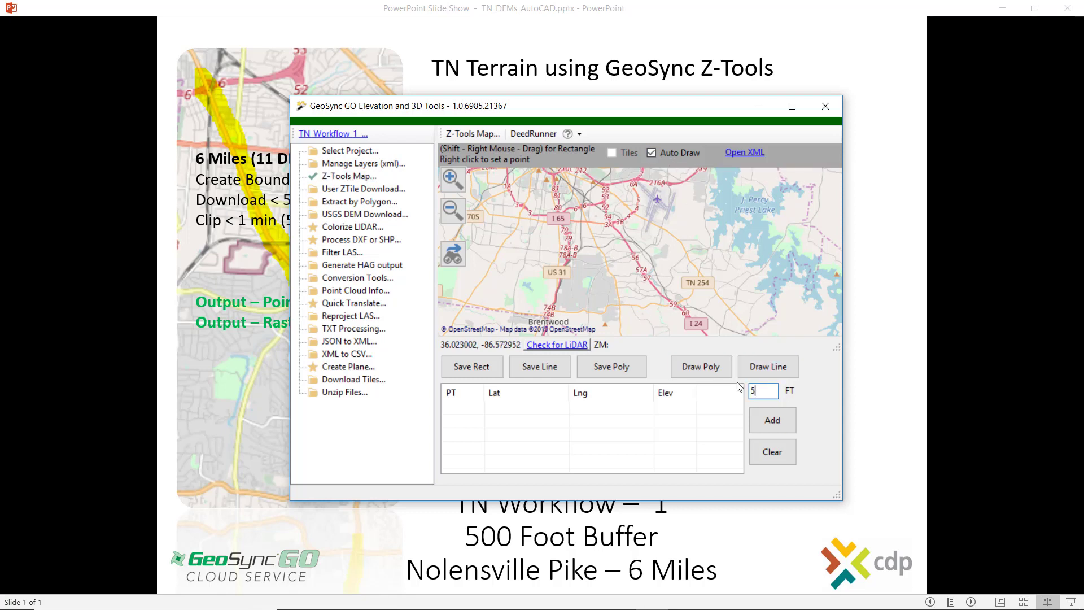
type("00")
Digitize the Nolensville Pike centerline with five points, starting at Bell Road and heading north to just before Harding Place
scroll(627, 316, "up", 1)
scroll(645, 272, "up", 1)
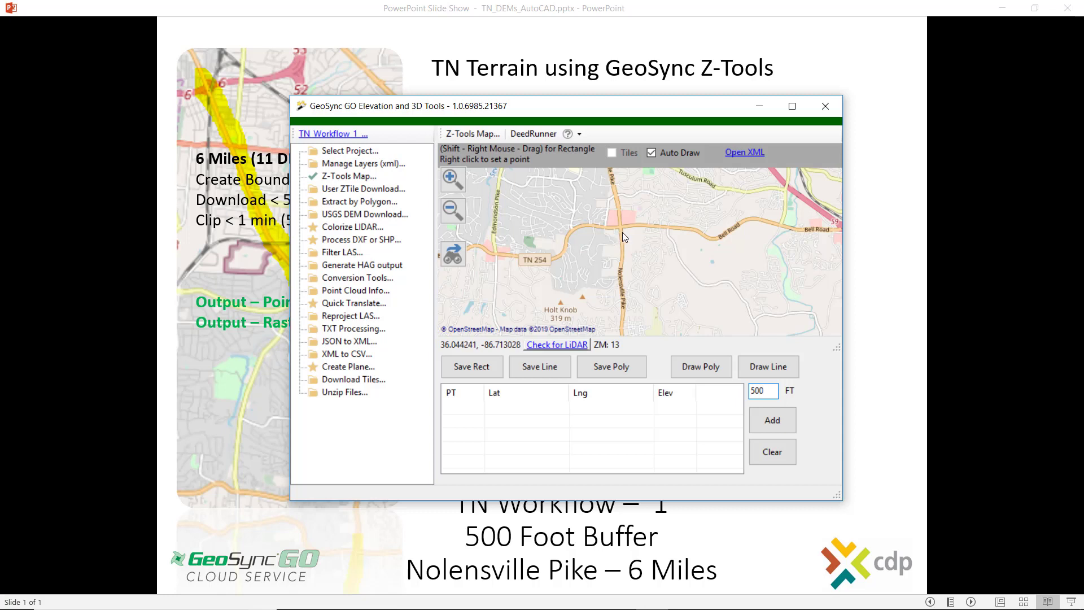
right_click(622, 232)
right_click(610, 175)
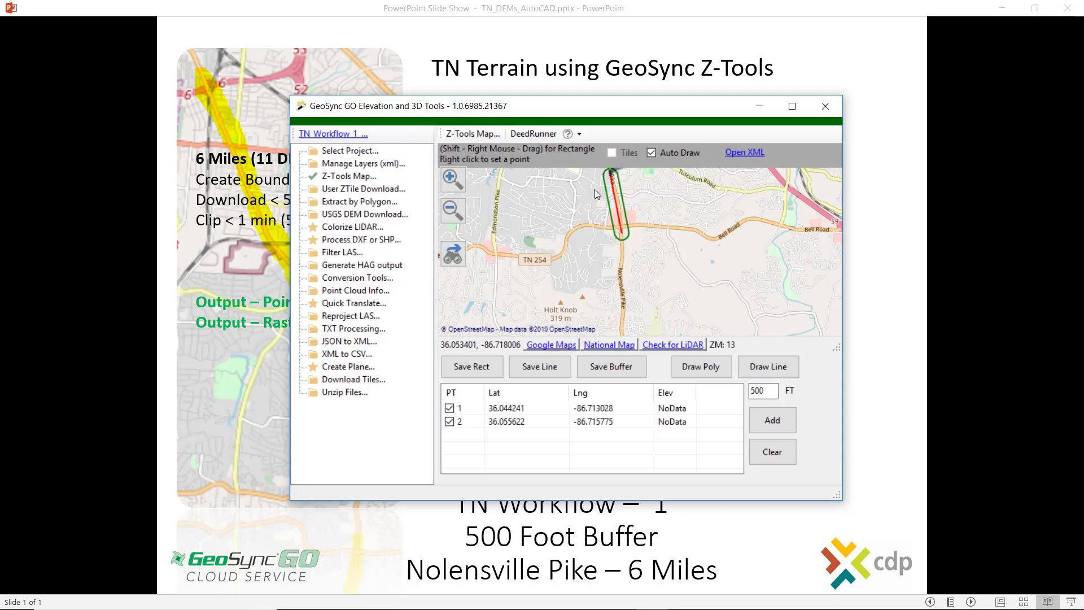
left_click_drag(594, 189, 606, 339)
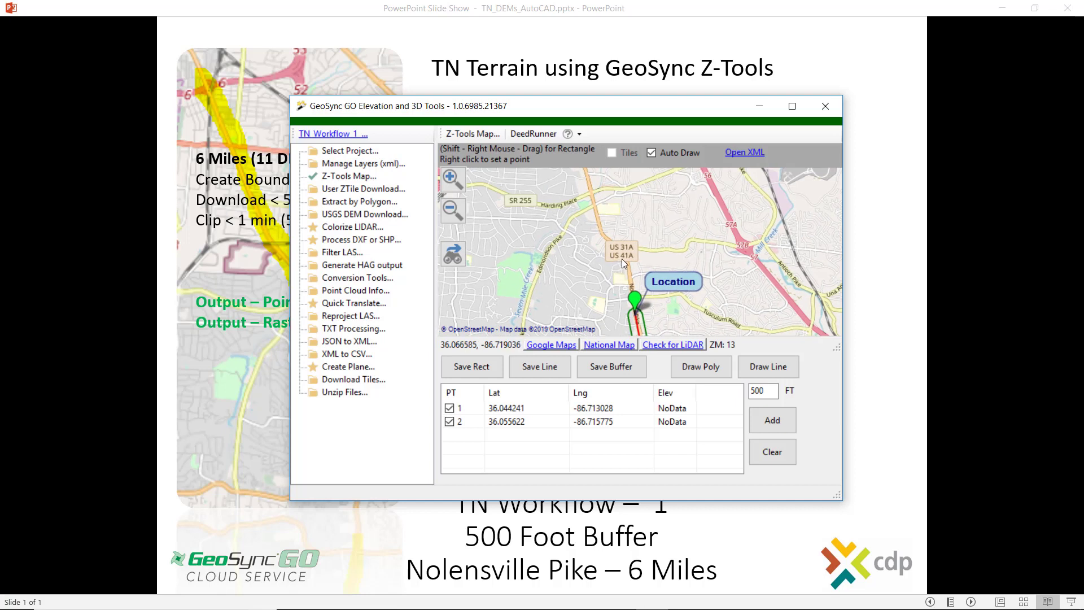
right_click(625, 256)
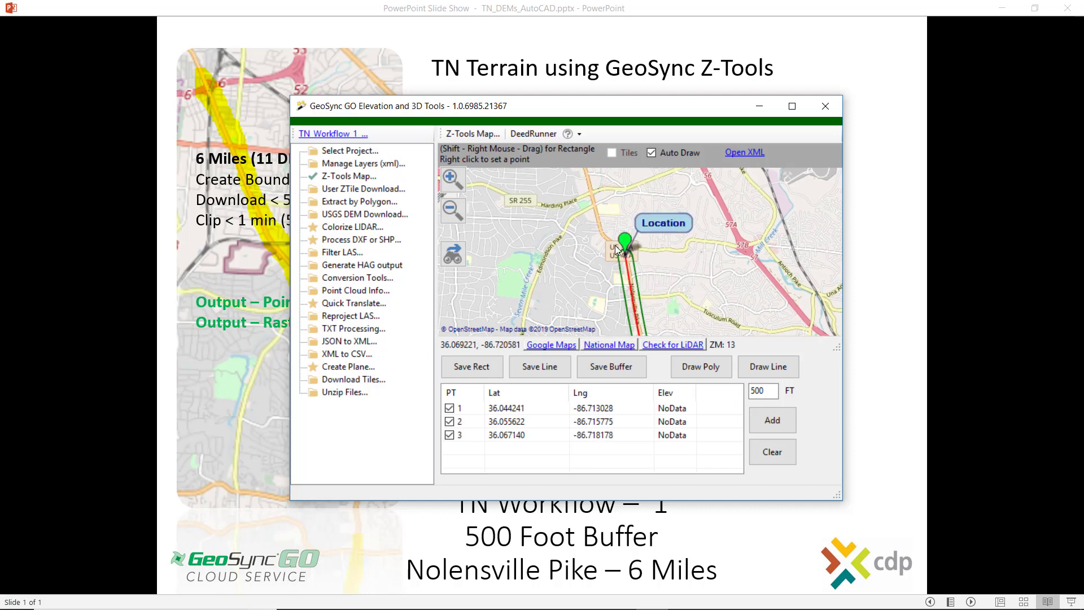
right_click(615, 245)
right_click(600, 229)
Continue the centerline north along Nolensville Pike with five more points, passing the Nashville Zoo and reaching Thompson Lane
left_click_drag(571, 232, 584, 281)
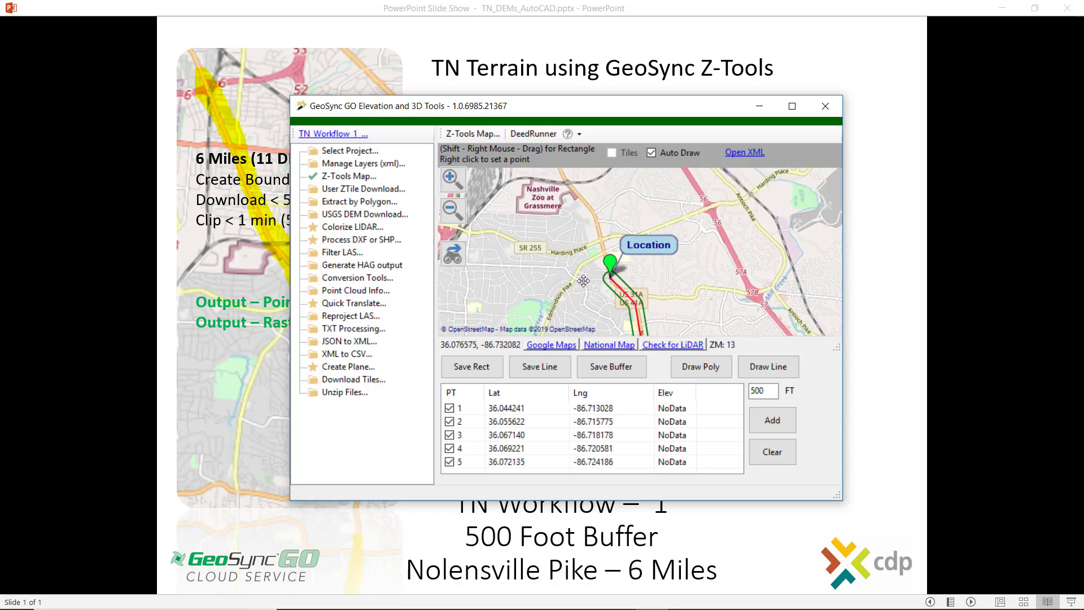
right_click(609, 267)
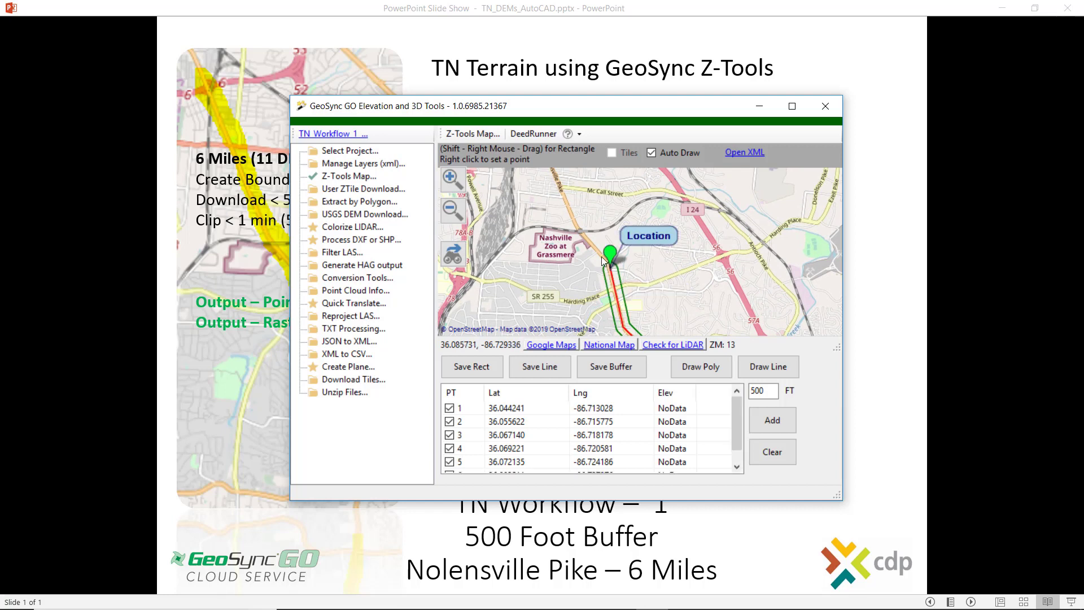
right_click(600, 254)
right_click(581, 234)
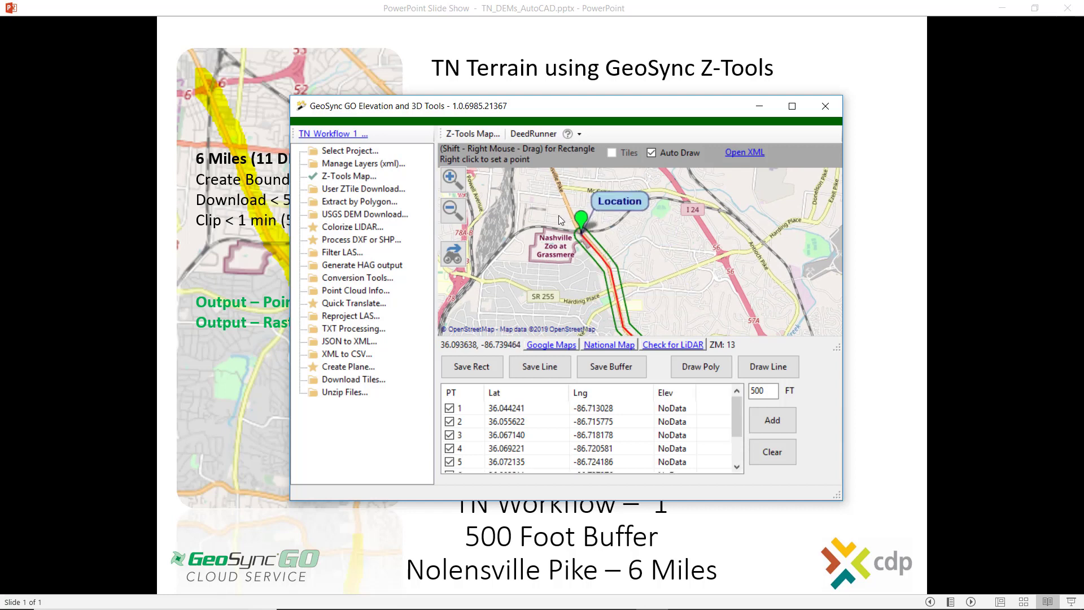
left_click_drag(555, 202, 598, 285)
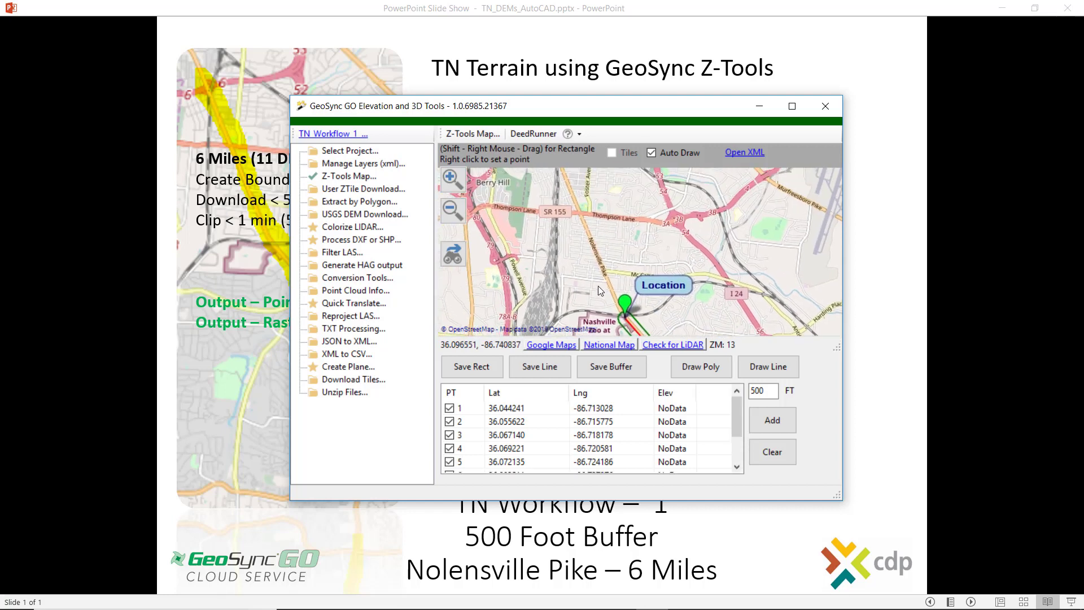
right_click(592, 243)
right_click(580, 212)
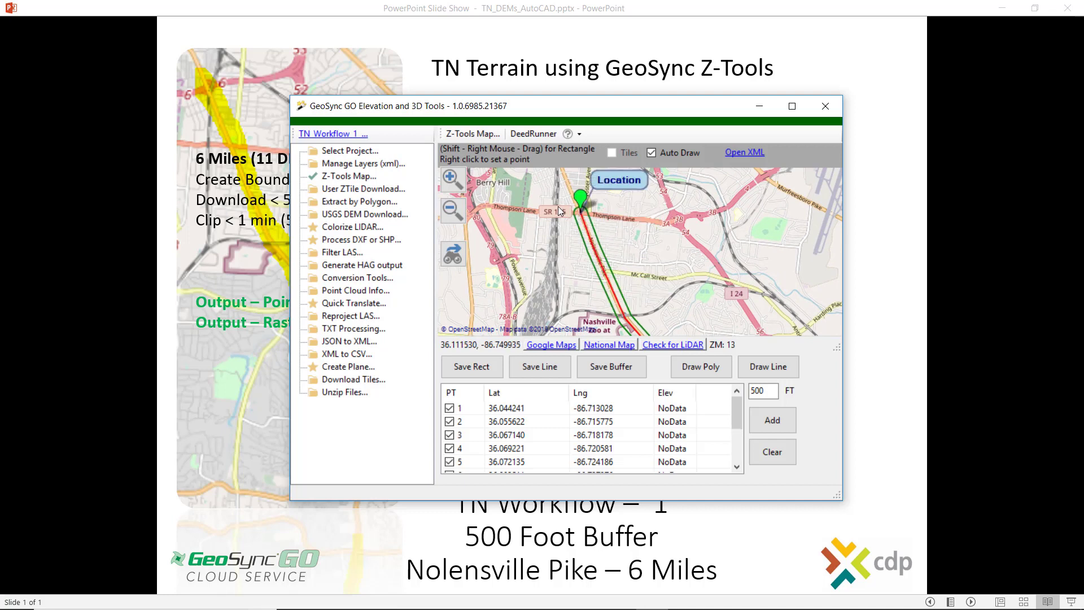
Extend the centerline from Thompson Lane north with two more points, ending just beyond the interstate crossing east of Berry Hill
left_click_drag(557, 206, 603, 269)
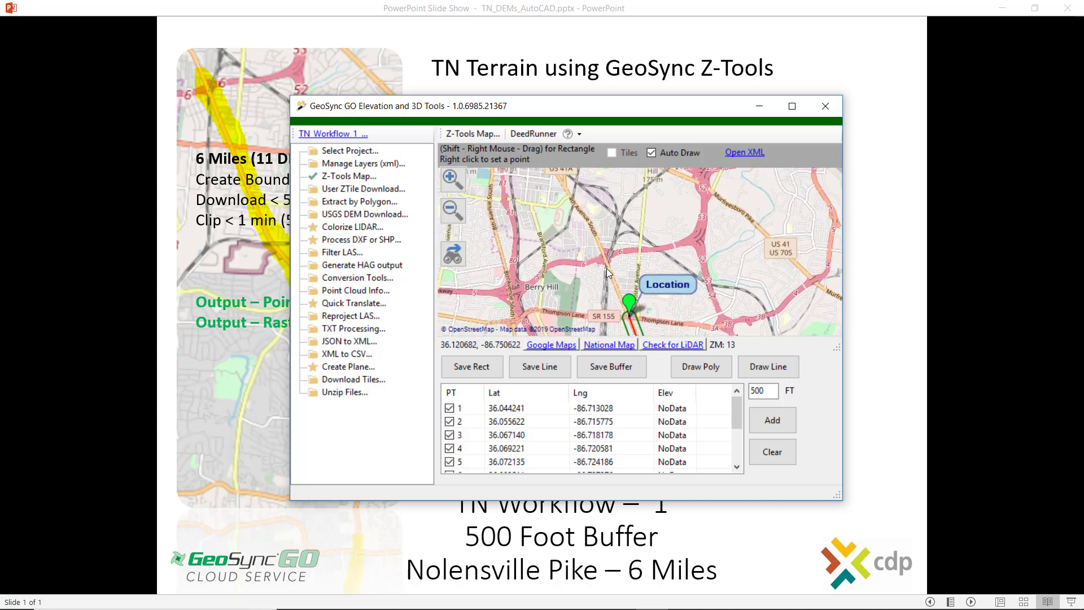
right_click(606, 257)
right_click(601, 246)
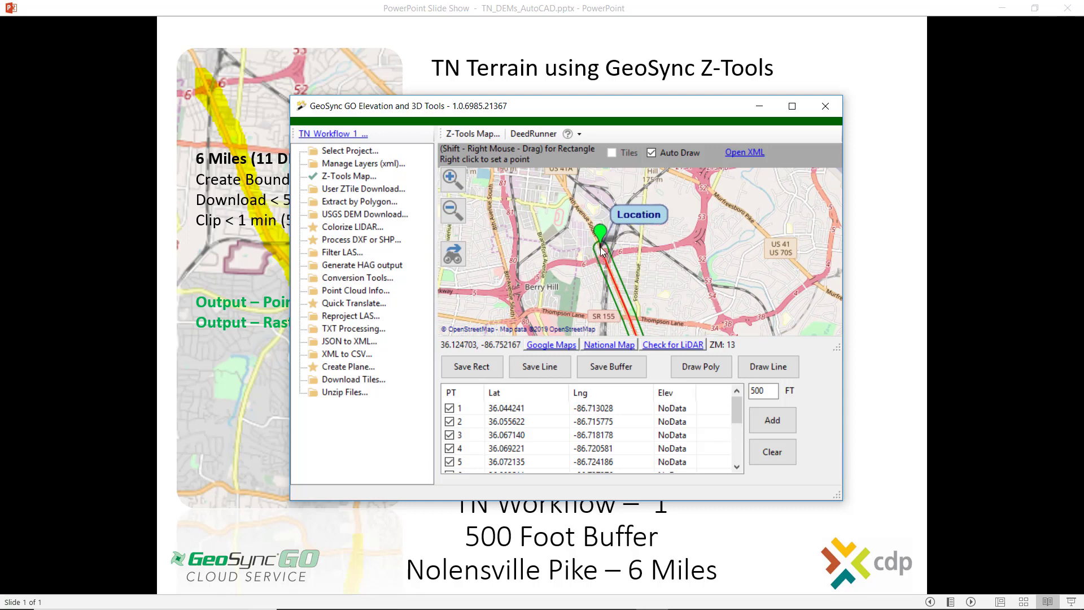
Save the buffer around the finished centerline as an XML layer named NolensvillePikeBuffer
scroll(643, 264, "down", 1)
scroll(642, 279, "down", 3)
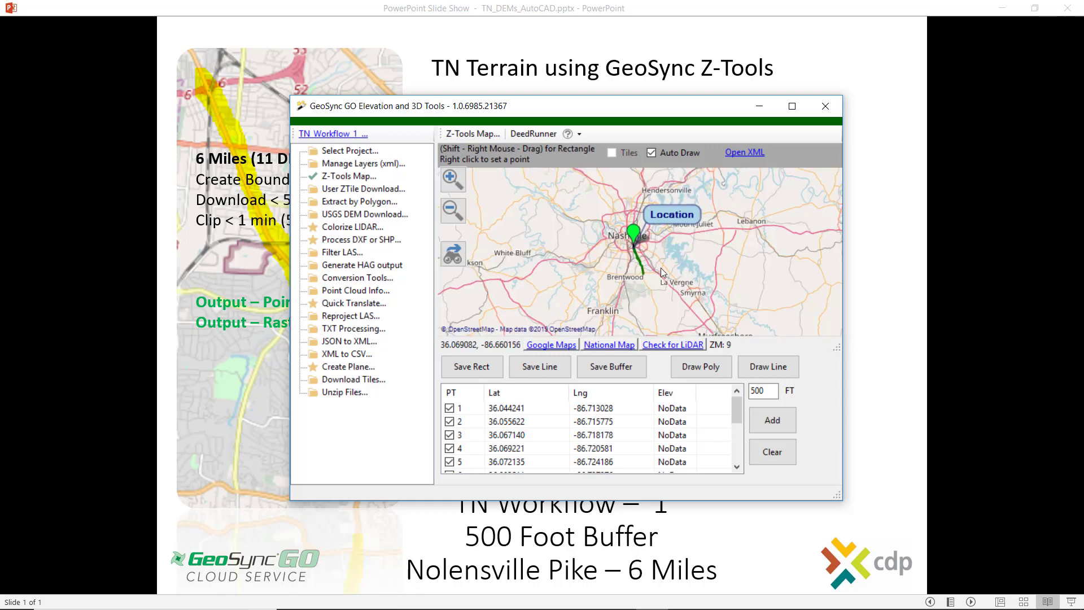
scroll(647, 273, "up", 1)
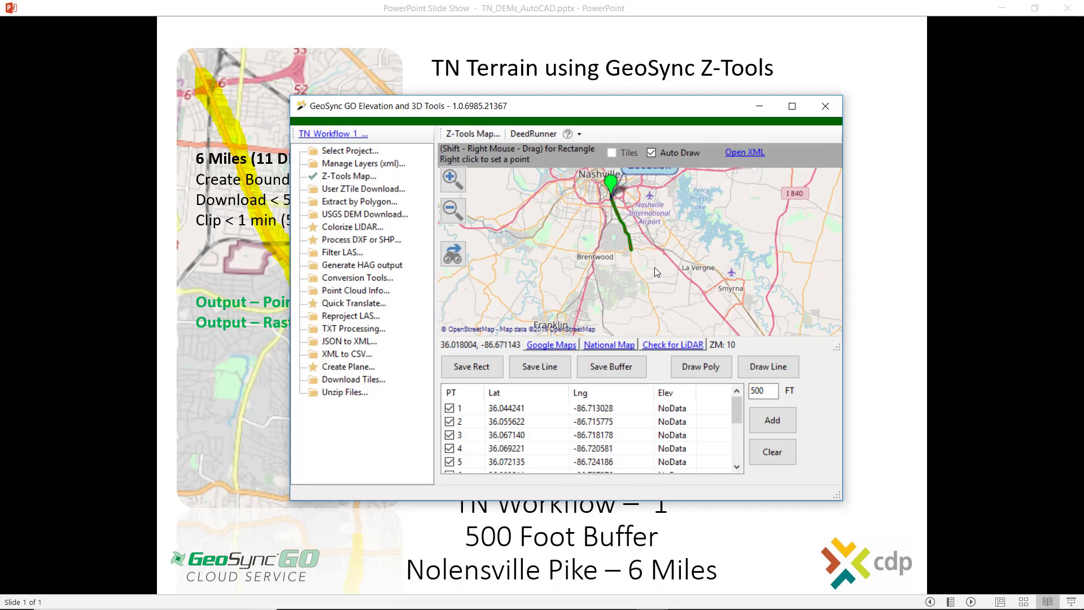
left_click_drag(655, 267, 668, 298)
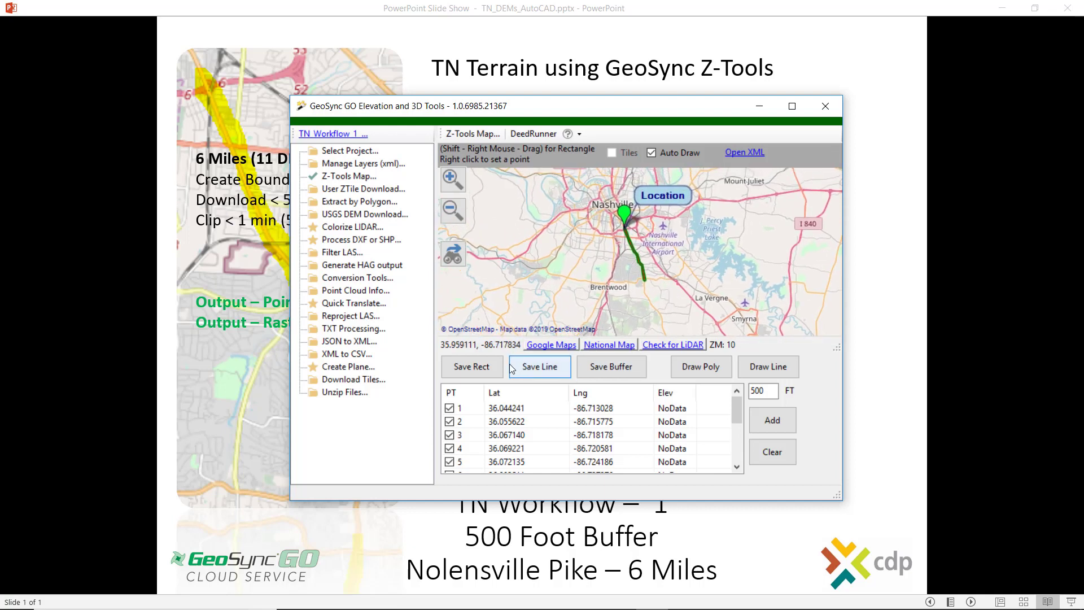
left_click(610, 366)
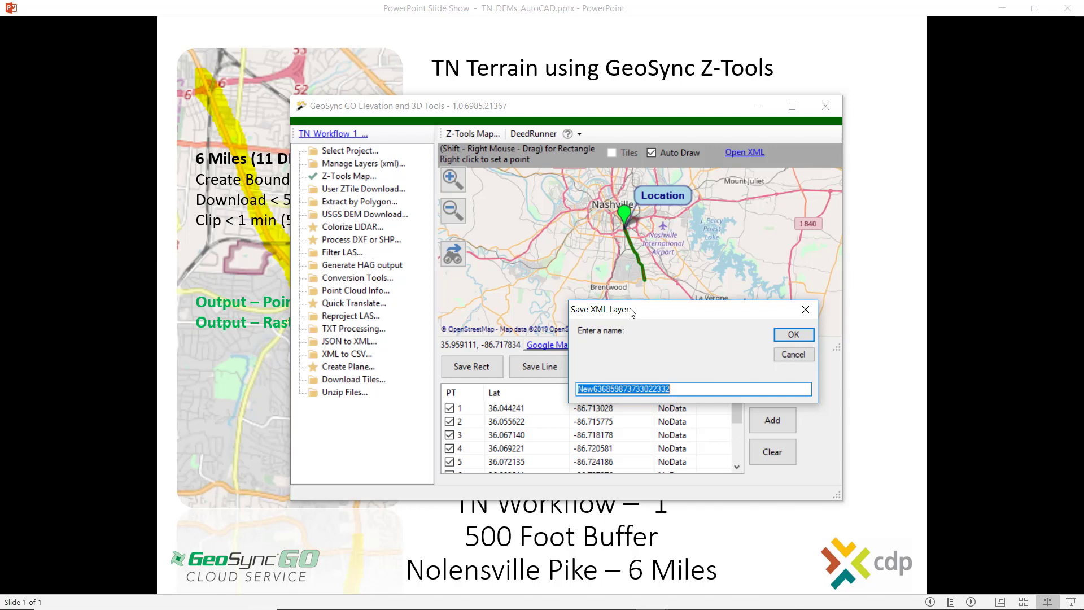
type("Nole")
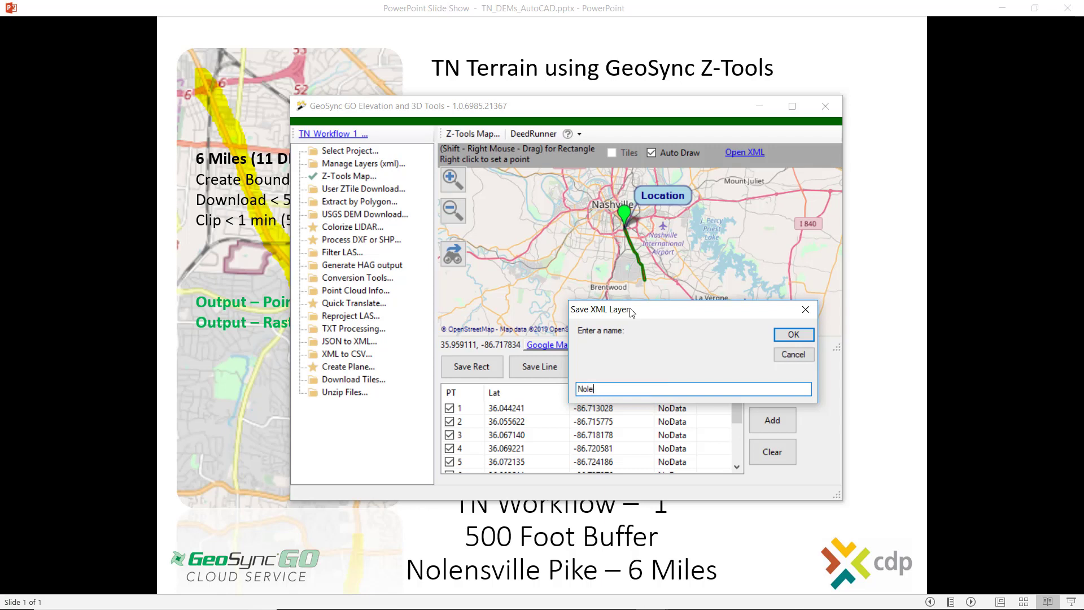
type("nsvillePikeBuffer")
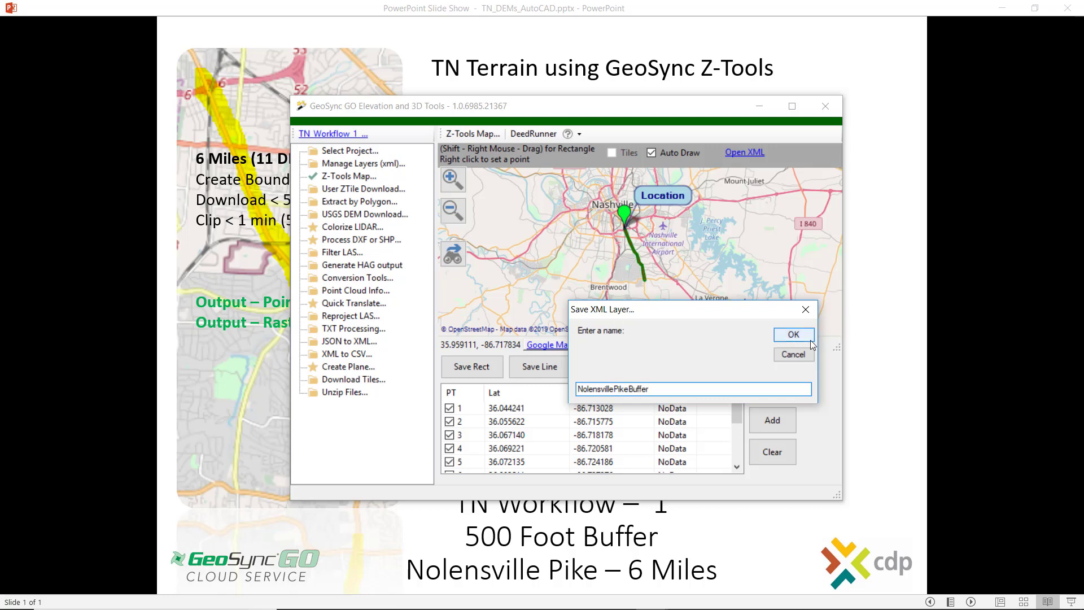
left_click(803, 333)
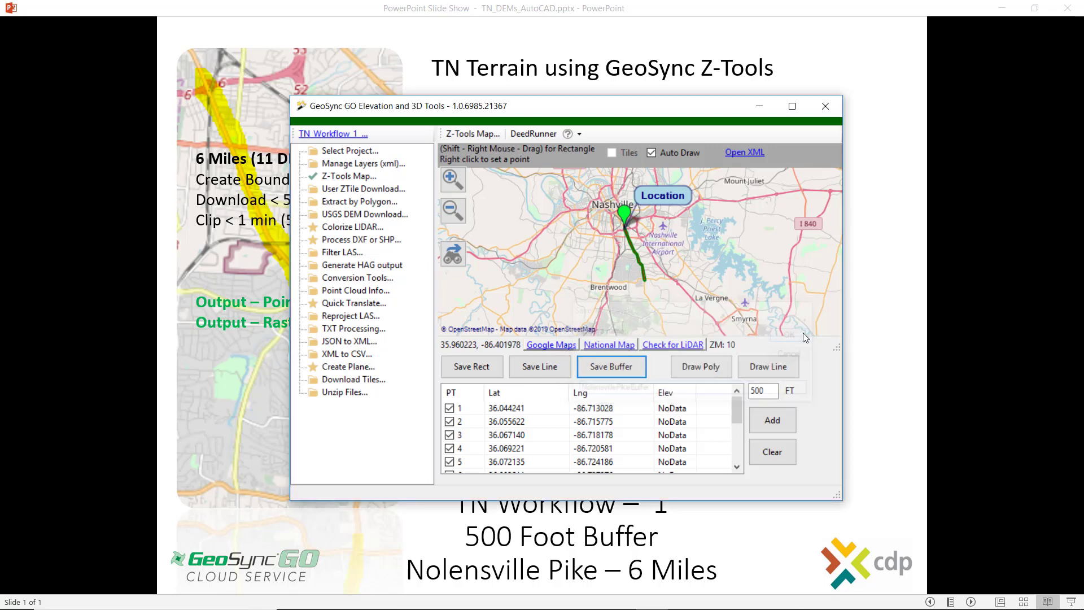
Set up a User ZTile Download with source user\tennessee_dem.shp.gse.xml and boundary NolensvillePikeBuffer.shp.gse.xml
left_click(331, 192)
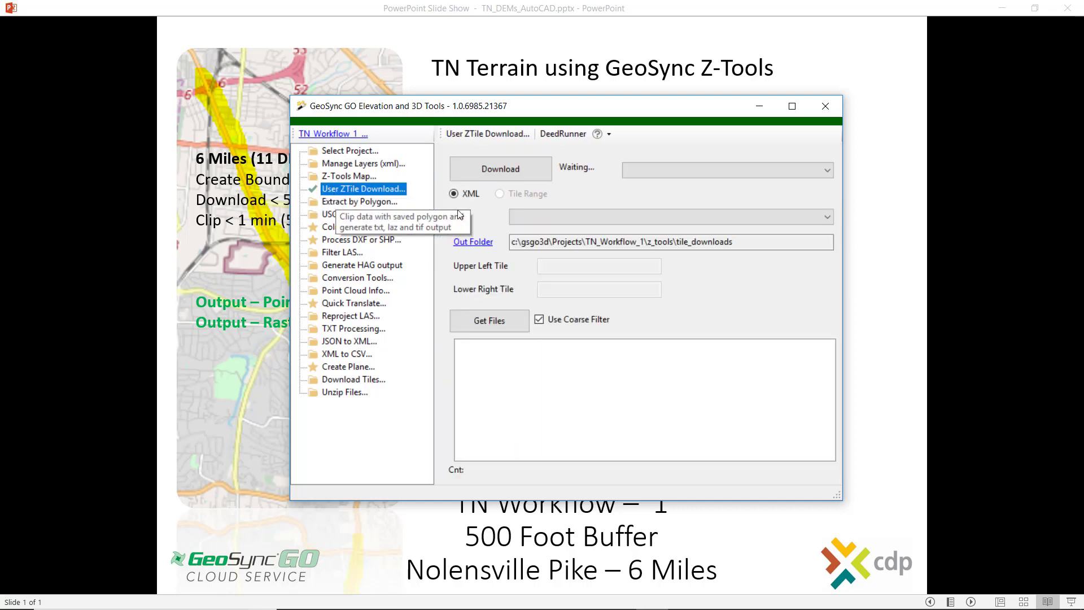
left_click(653, 167)
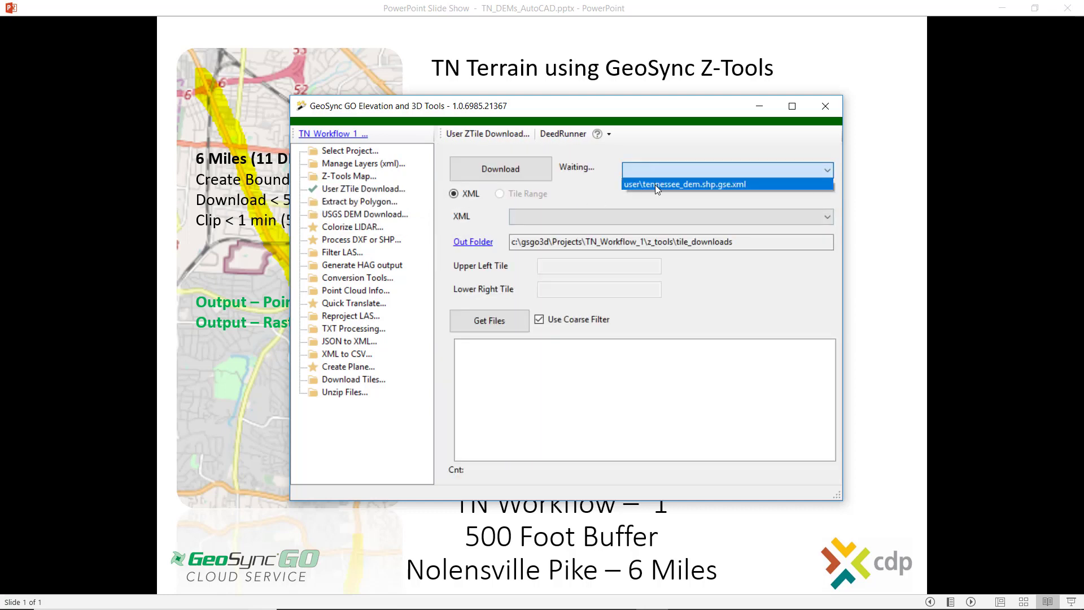
left_click(666, 185)
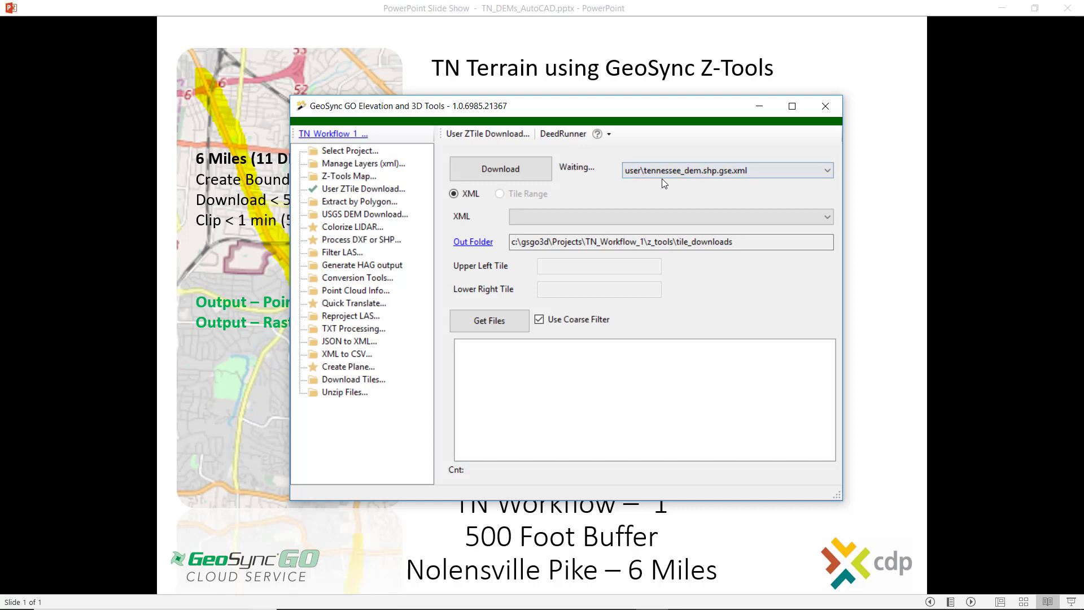
left_click(642, 168)
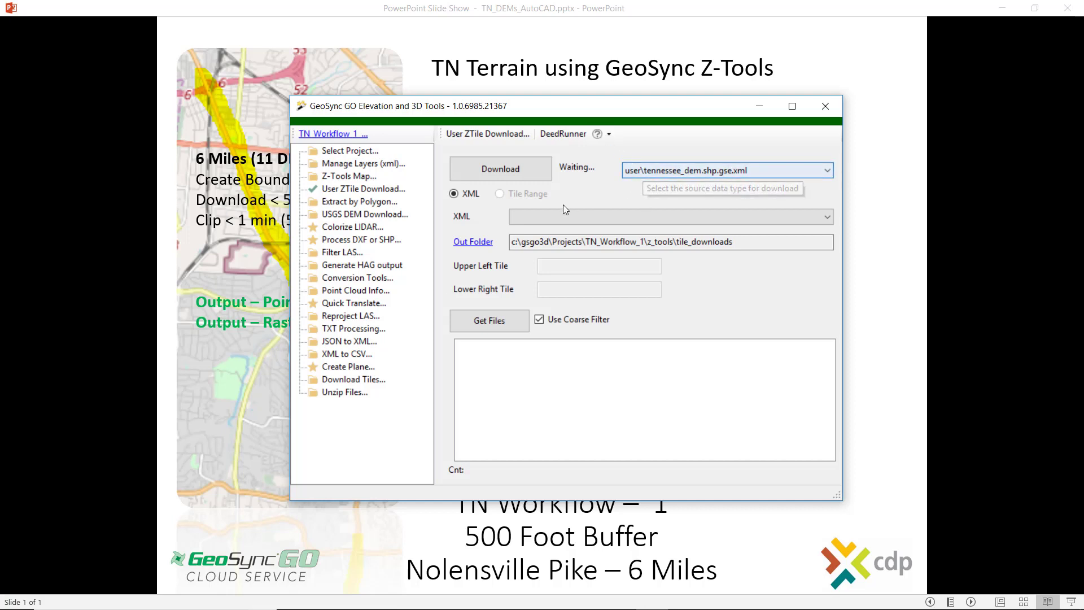
left_click(661, 190)
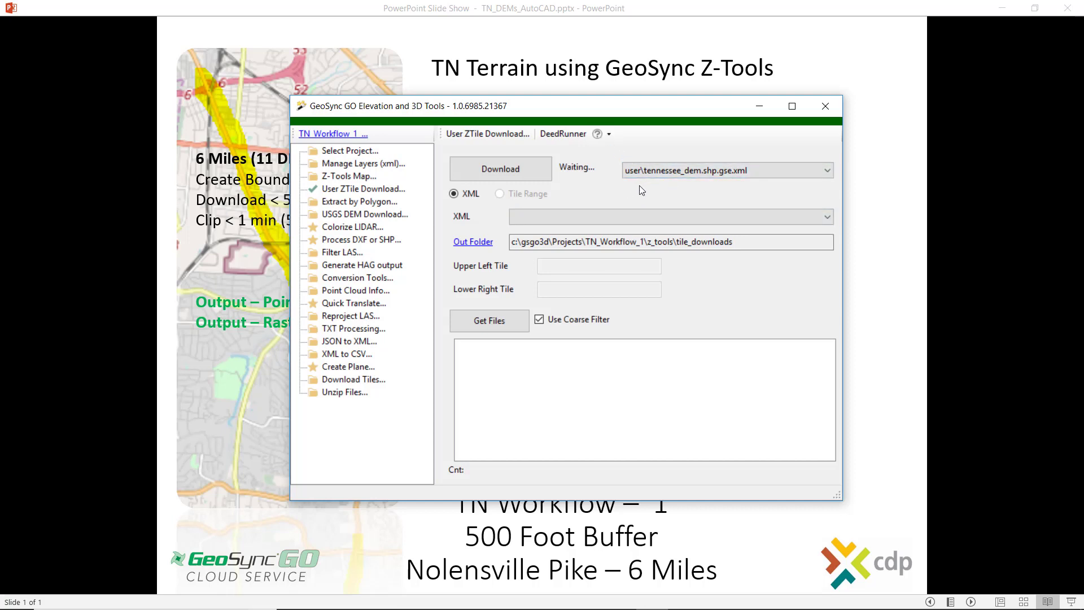
left_click(604, 218)
left_click(565, 232)
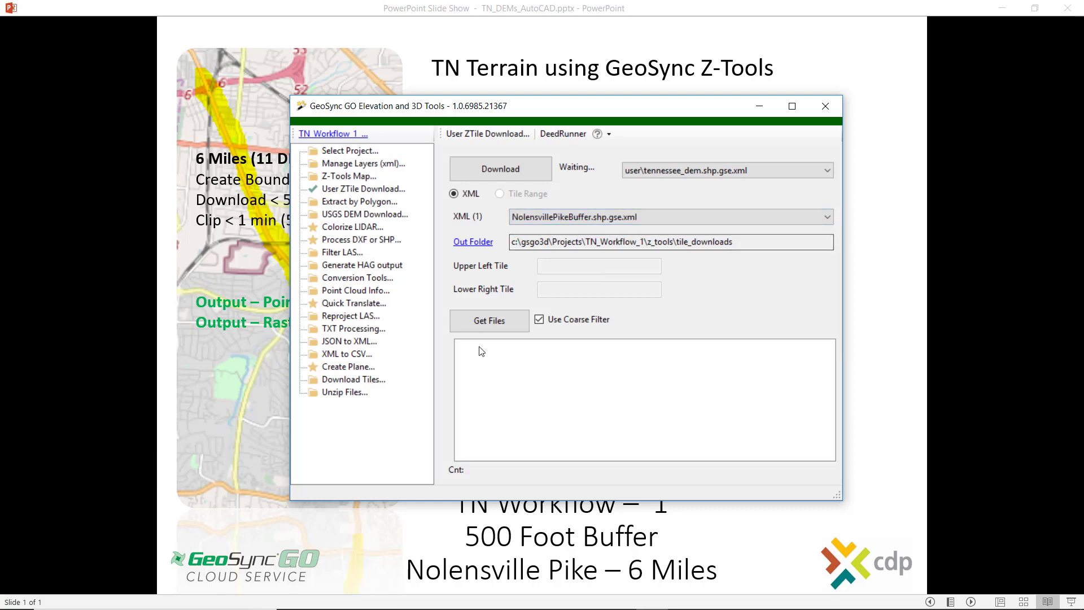
List the tiles for the buffer with the coarse filter, then turn the filter off and retrieve the tile list again
left_click(489, 321)
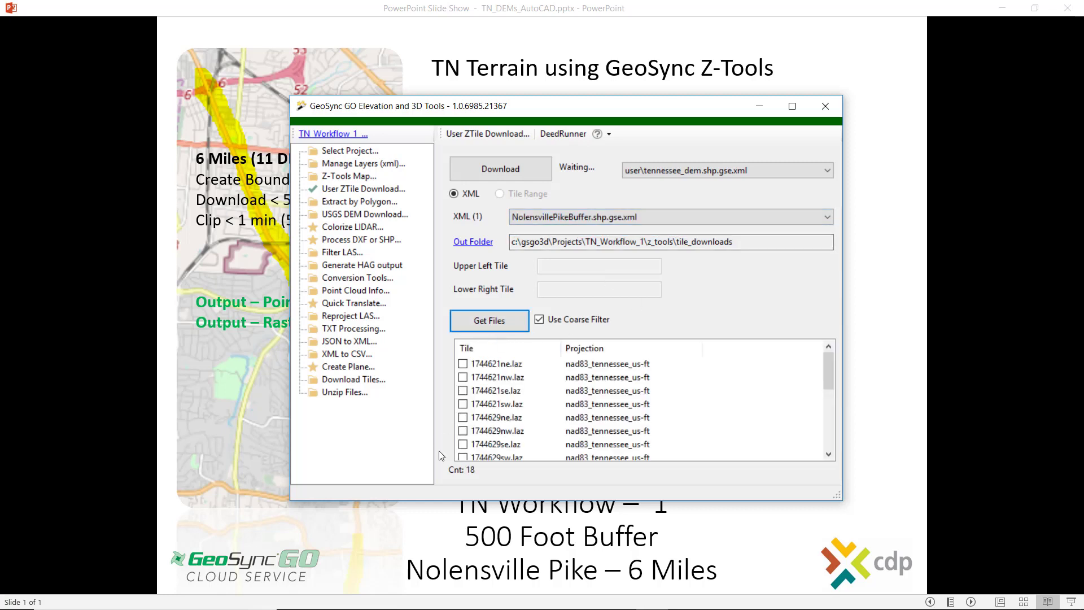
left_click_drag(824, 358, 823, 439)
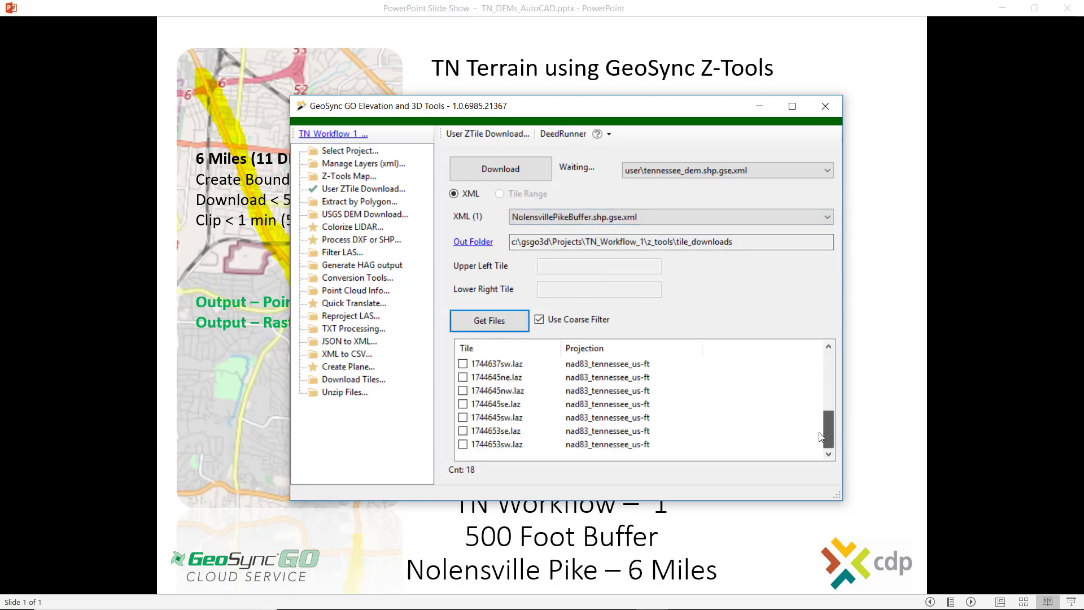
left_click(539, 319)
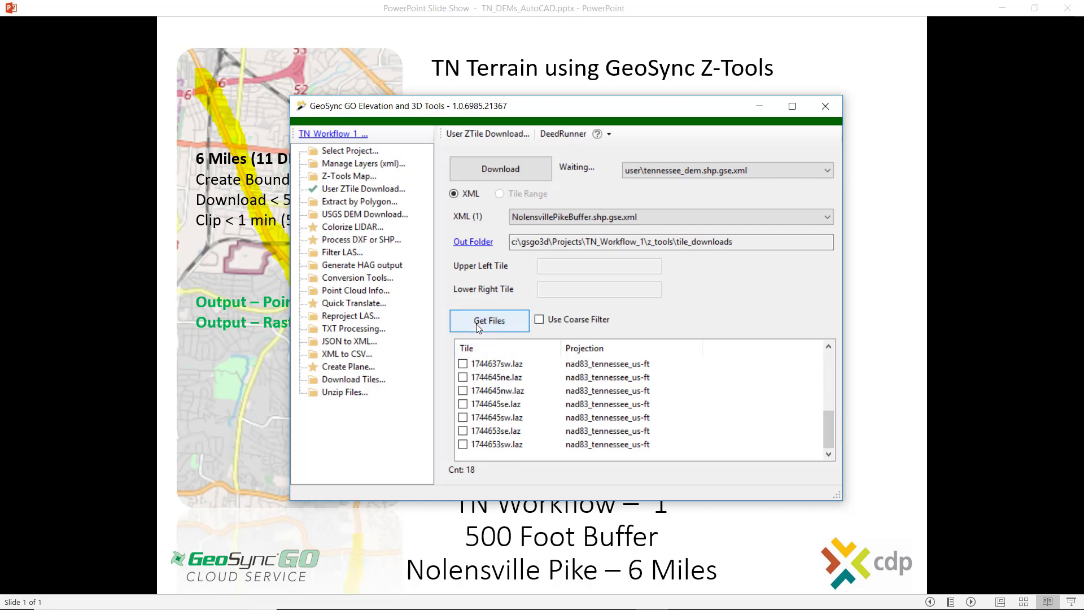
left_click_drag(828, 436, 833, 374)
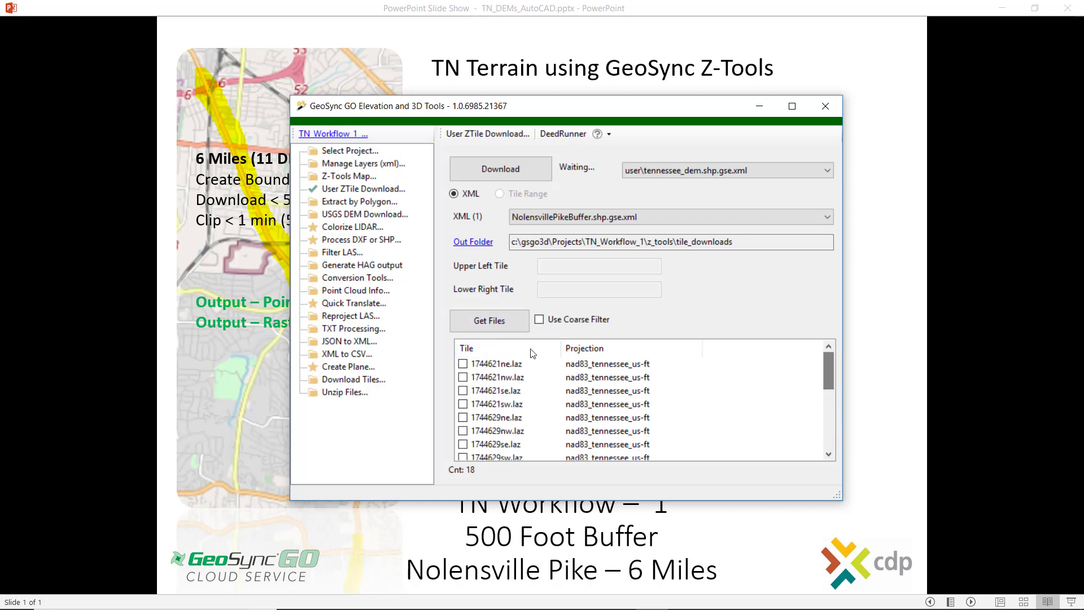
left_click(493, 319)
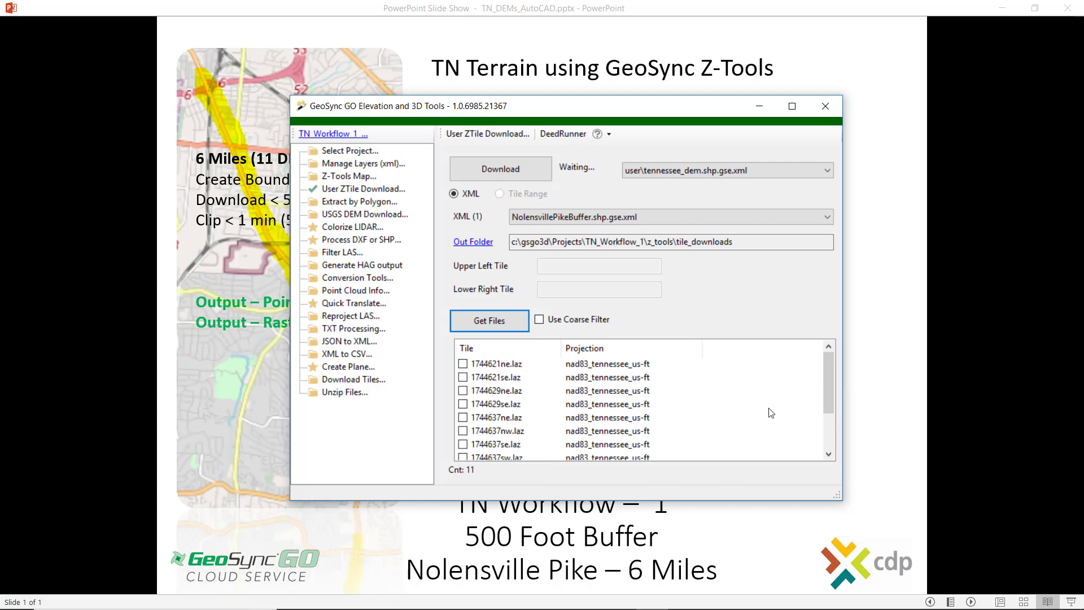
scroll(824, 401, "down", 2)
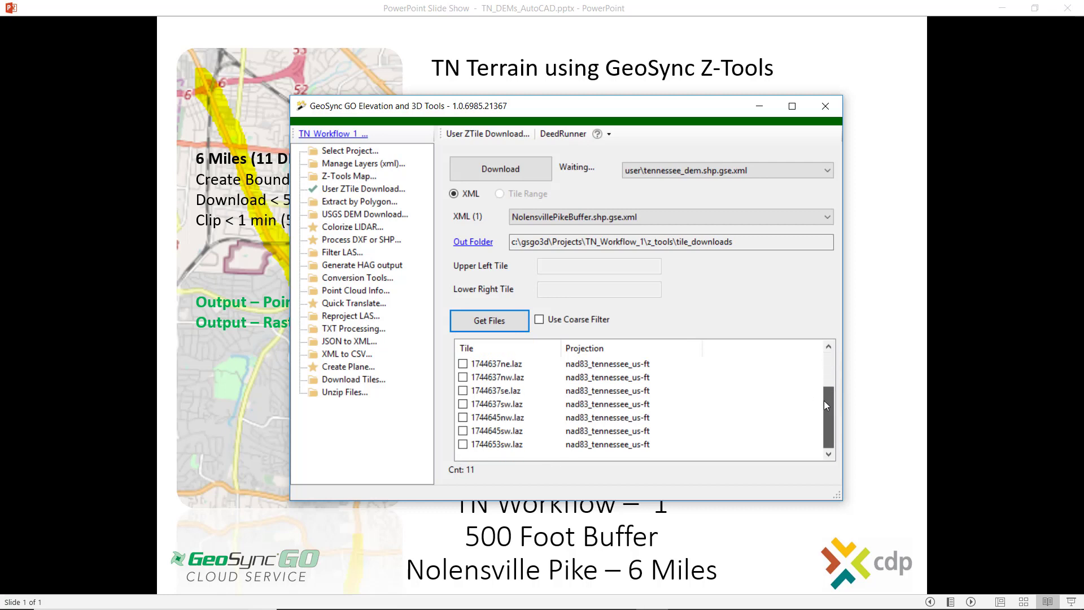
Mark every listed LAZ tile and download them all to the project's tile_downloads folder
left_click(497, 444)
left_click_drag(832, 438, 830, 373)
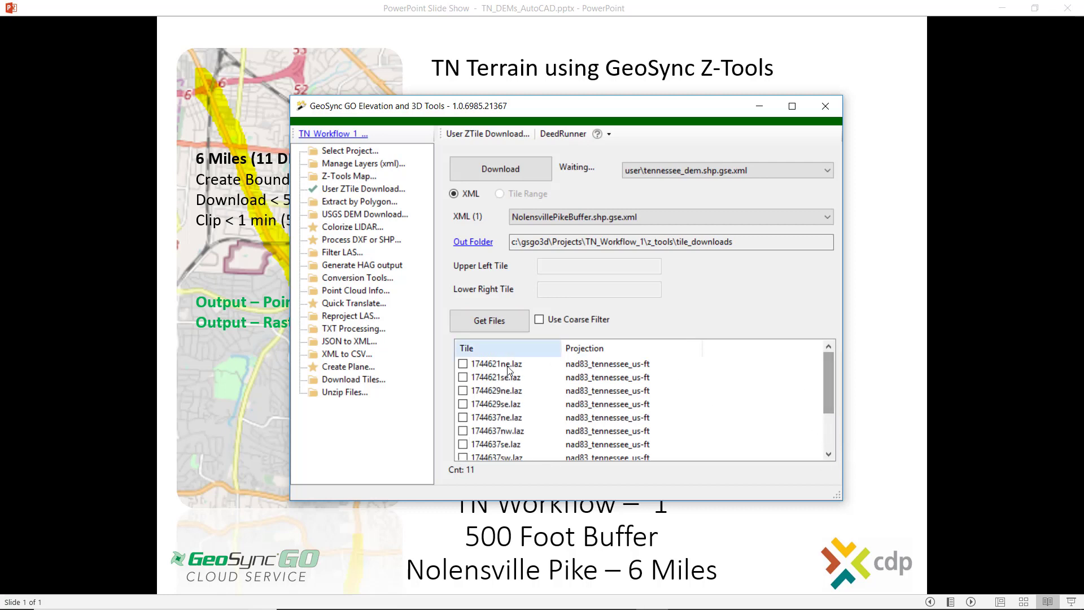
key("ctrl+a")
key("space")
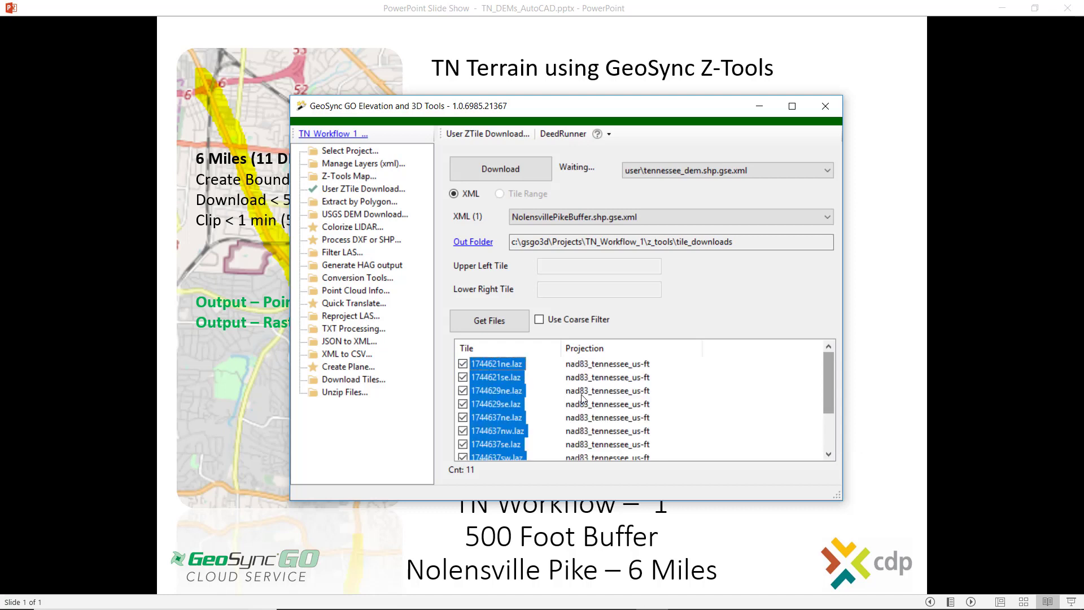
left_click(489, 173)
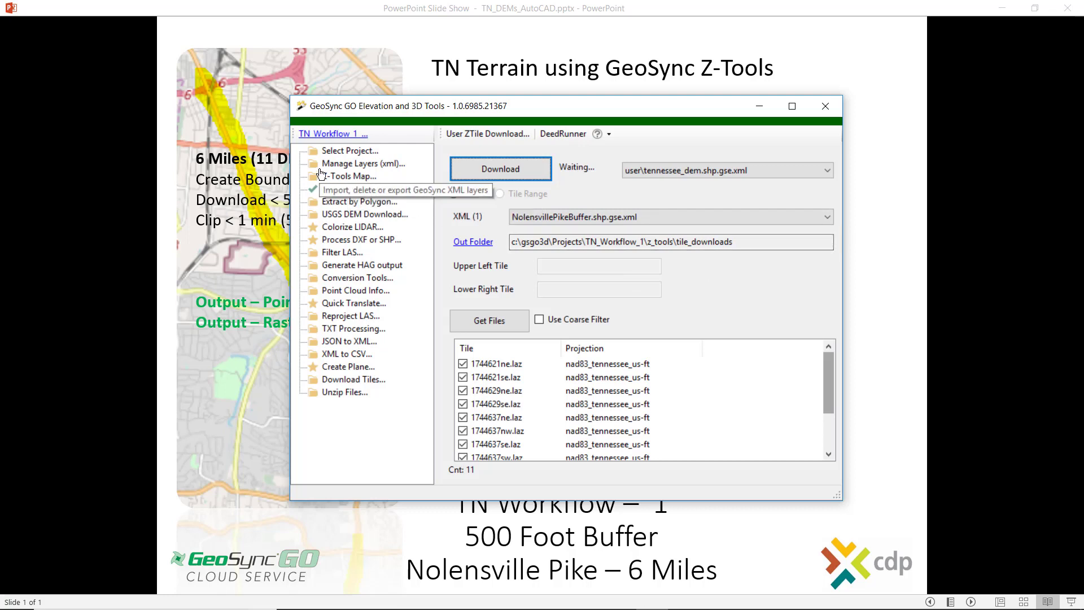
Set up Extract by Polygon with NolensvillePikeBuffer.shp.gse.xml and input folder z_tools\tile_downloads, and list its LAZ files
left_click(341, 202)
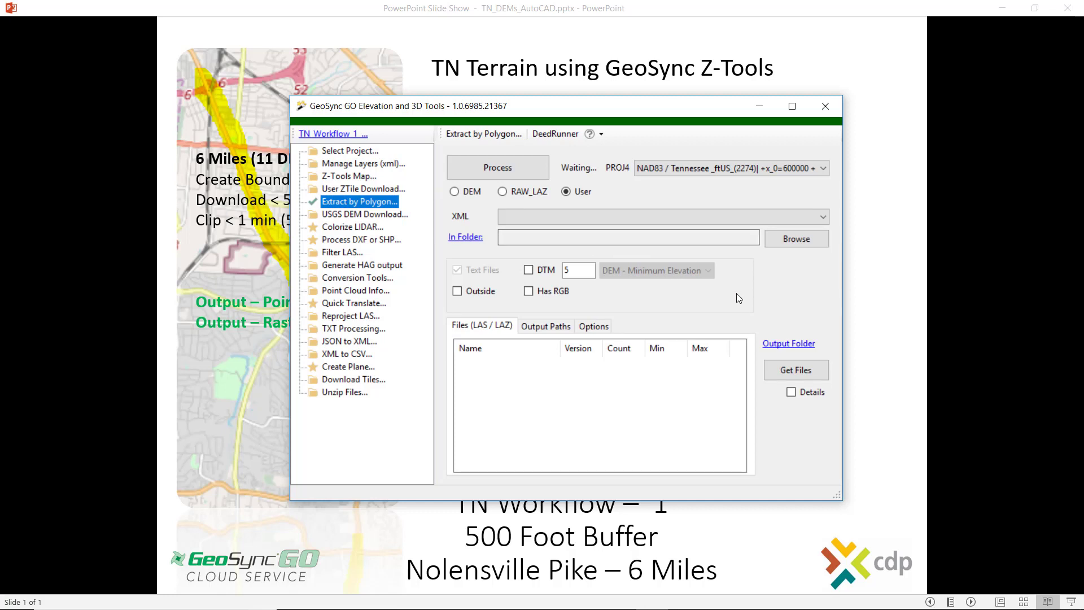
left_click(556, 218)
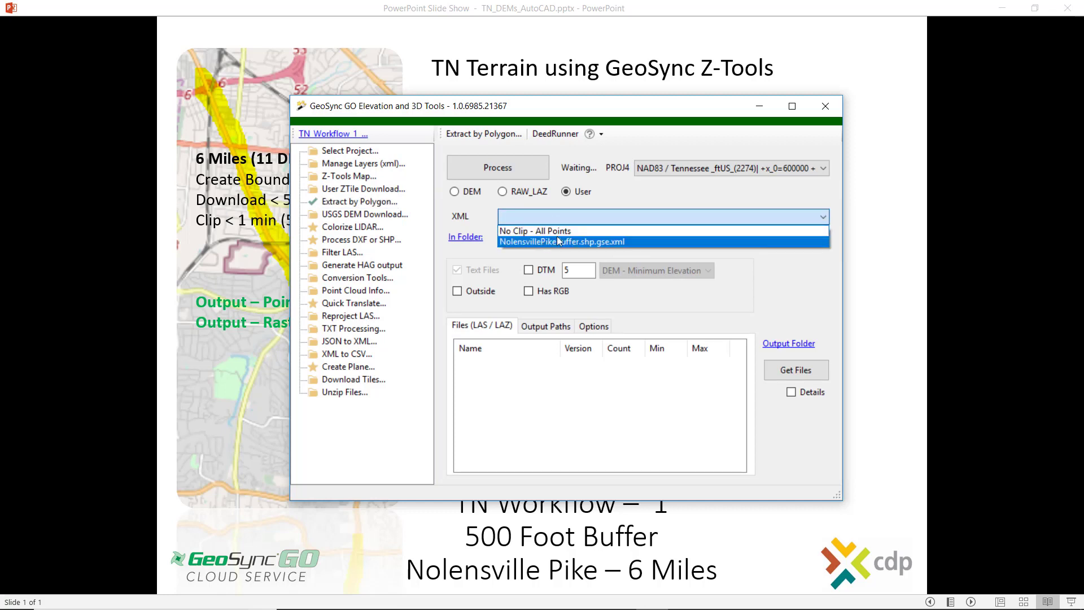
left_click(528, 243)
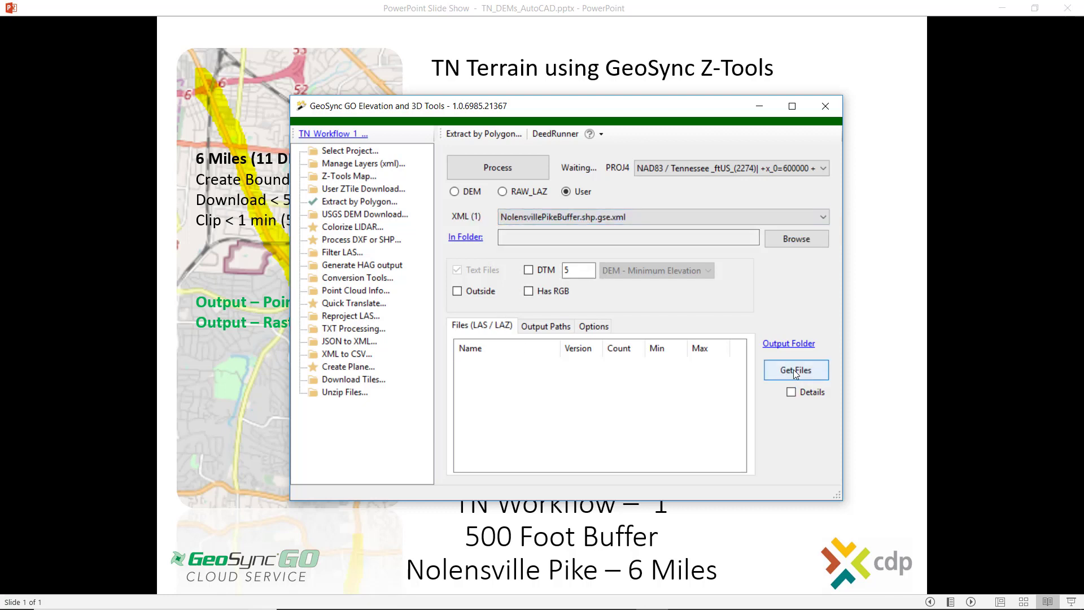
left_click(783, 238)
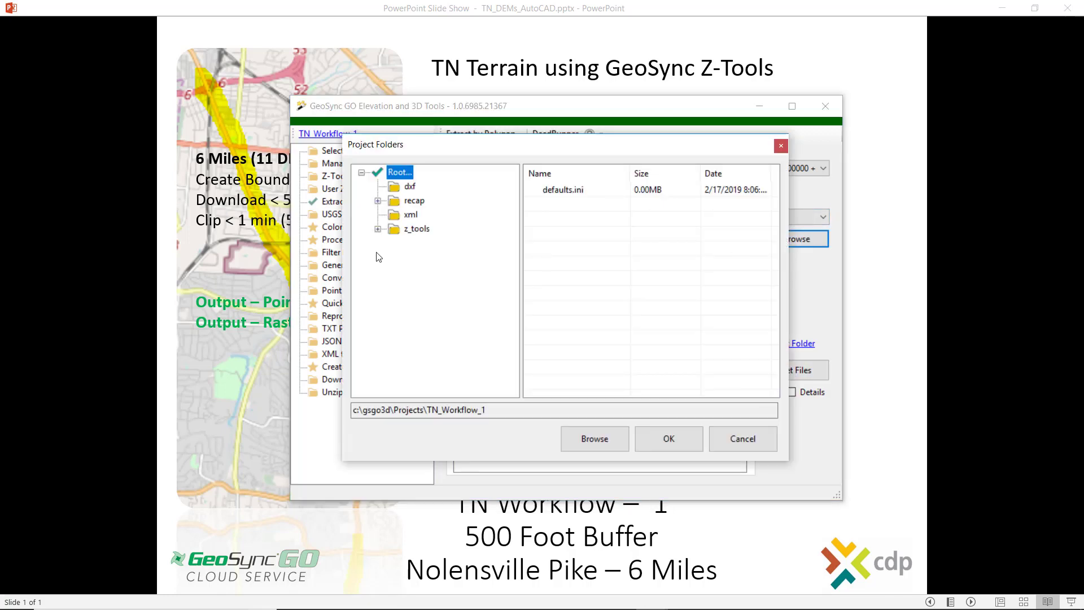
left_click(378, 228)
left_click(450, 341)
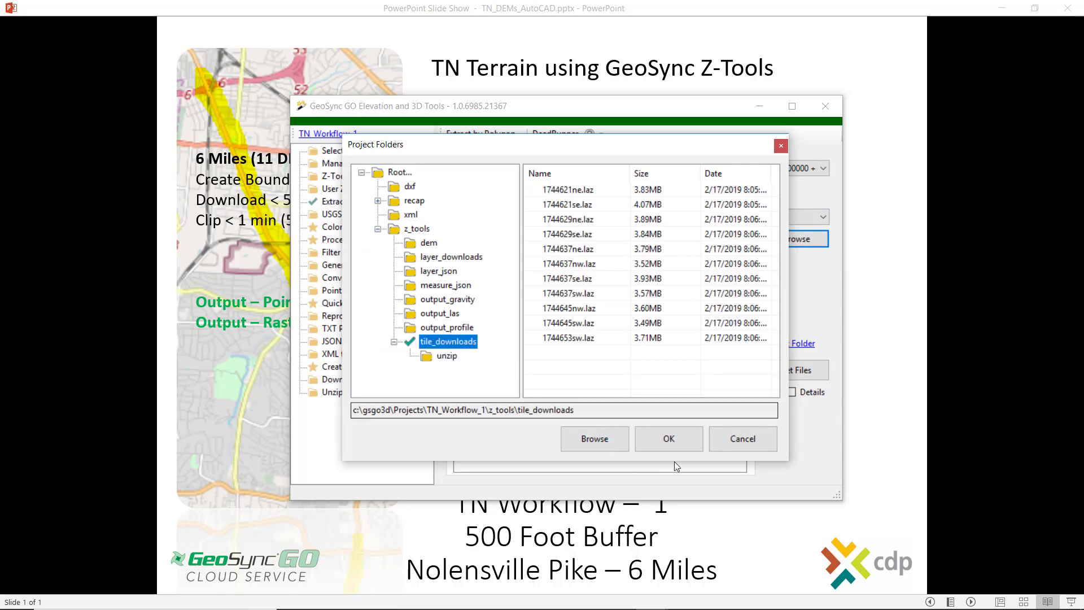
left_click(669, 443)
left_click(790, 367)
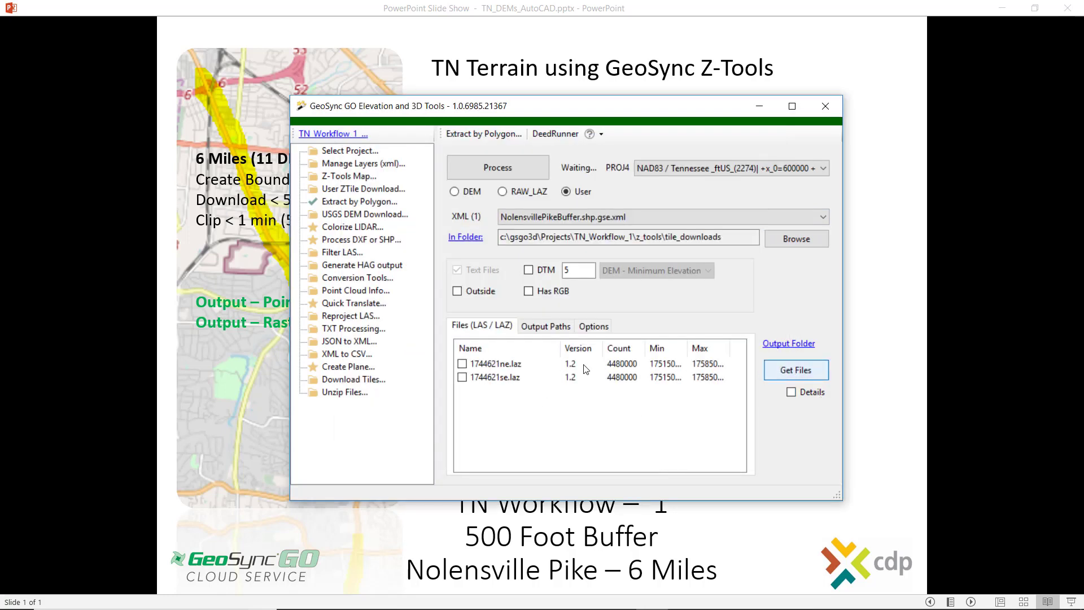
Mark all LAZ tiles from 1744621ne.laz through 1744653sw.laz for extraction
left_click(547, 367)
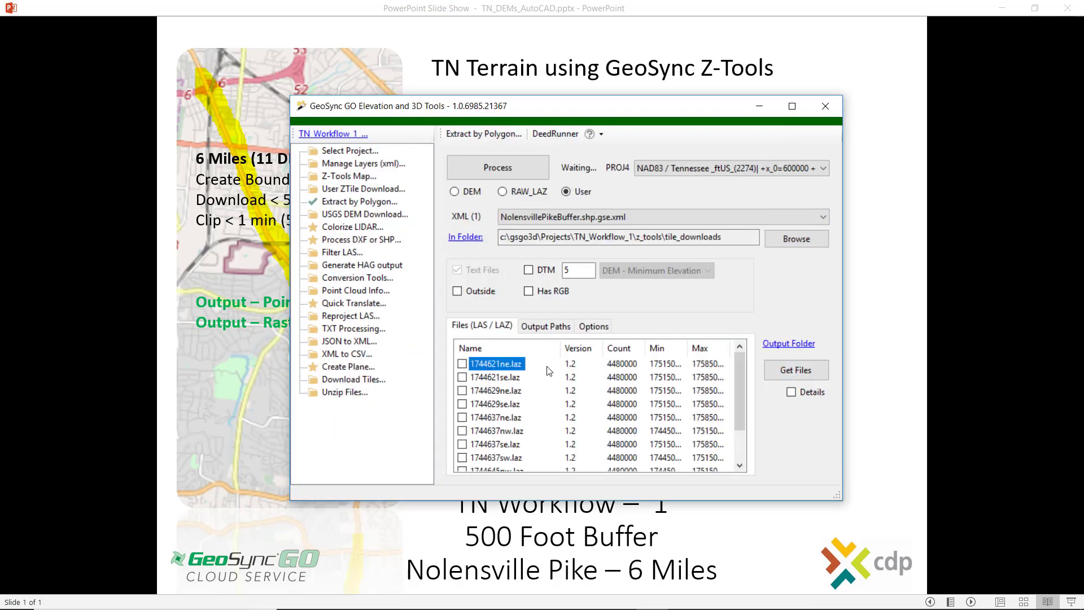
scroll(749, 389, "down", 1)
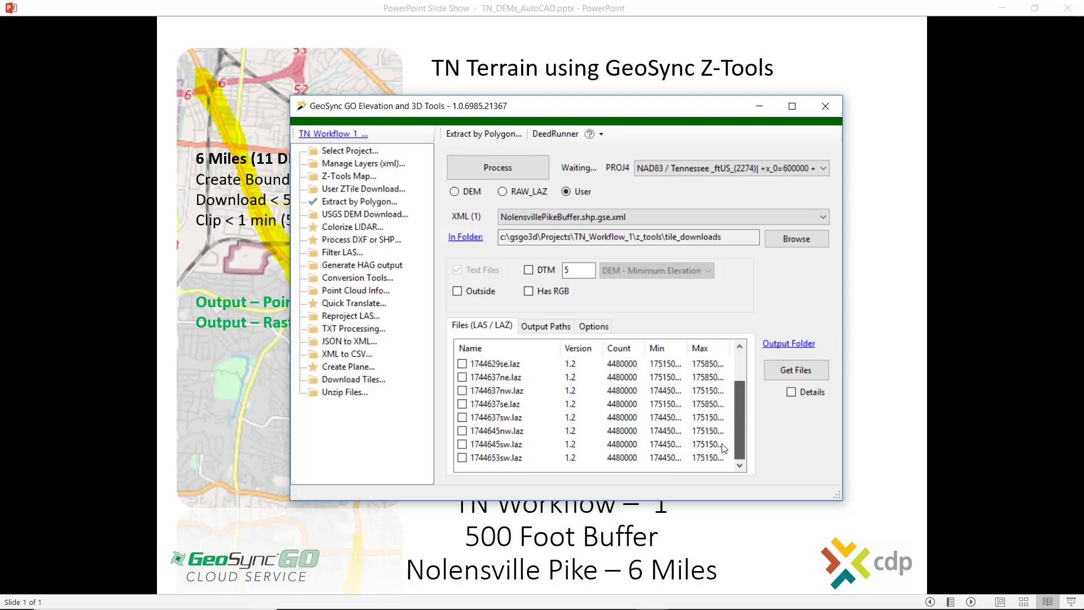
left_click(480, 459, "shift")
left_click(462, 457)
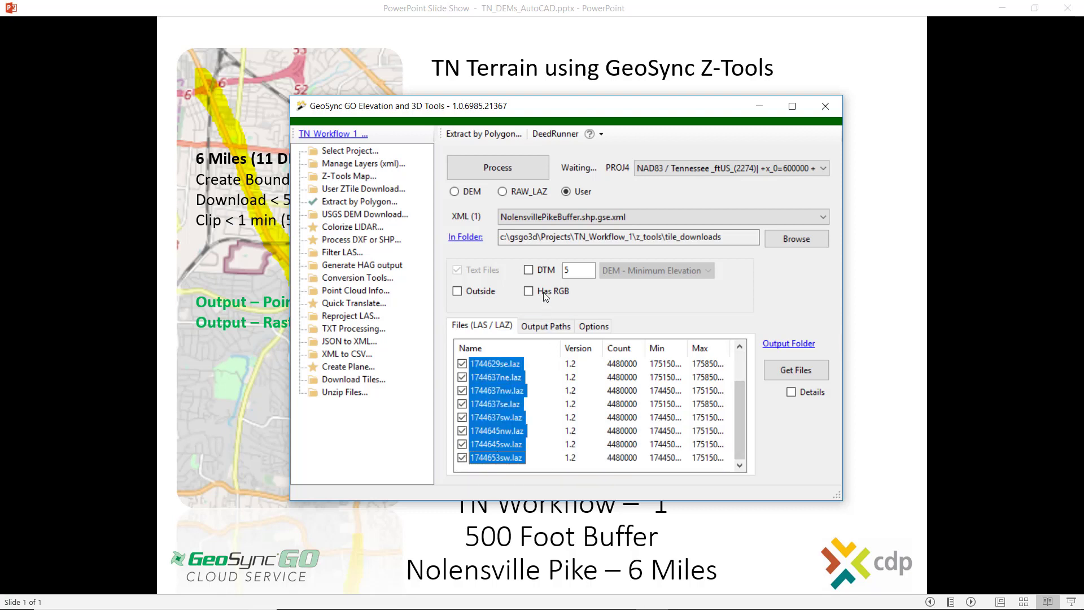
Enable DTM output with a value of 2.5, review the extraction options, and process the marked tiles
left_click(529, 270)
key("Tab")
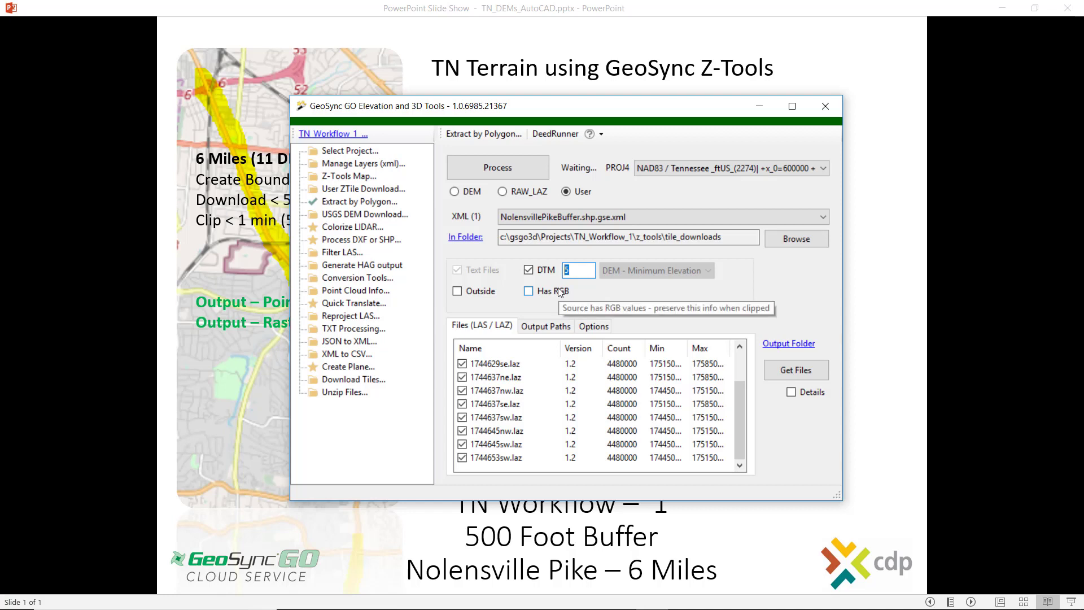
type("2.5")
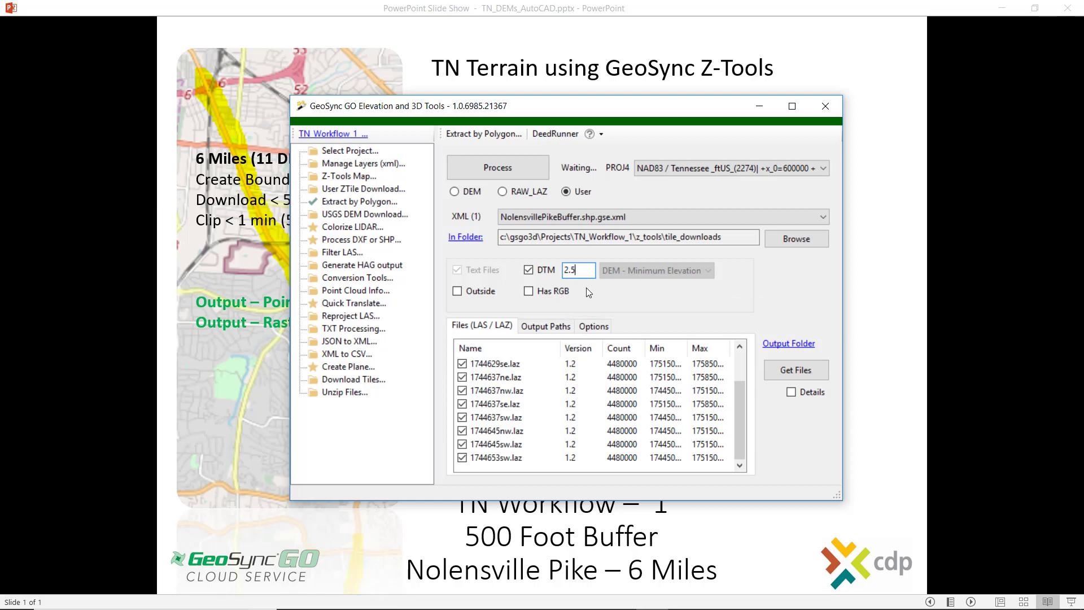
left_click(592, 327)
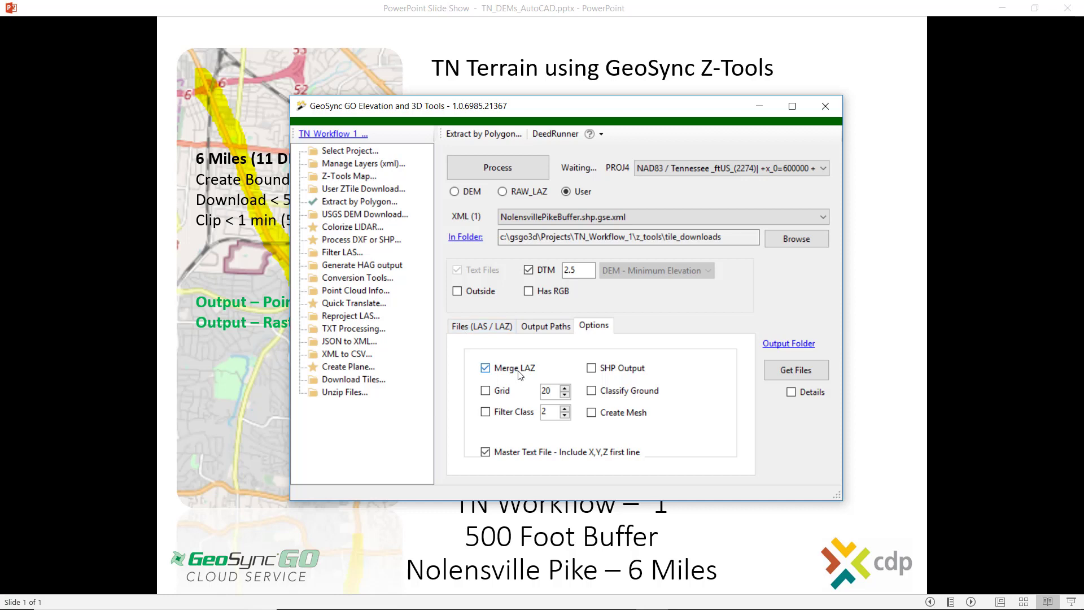
left_click(489, 329)
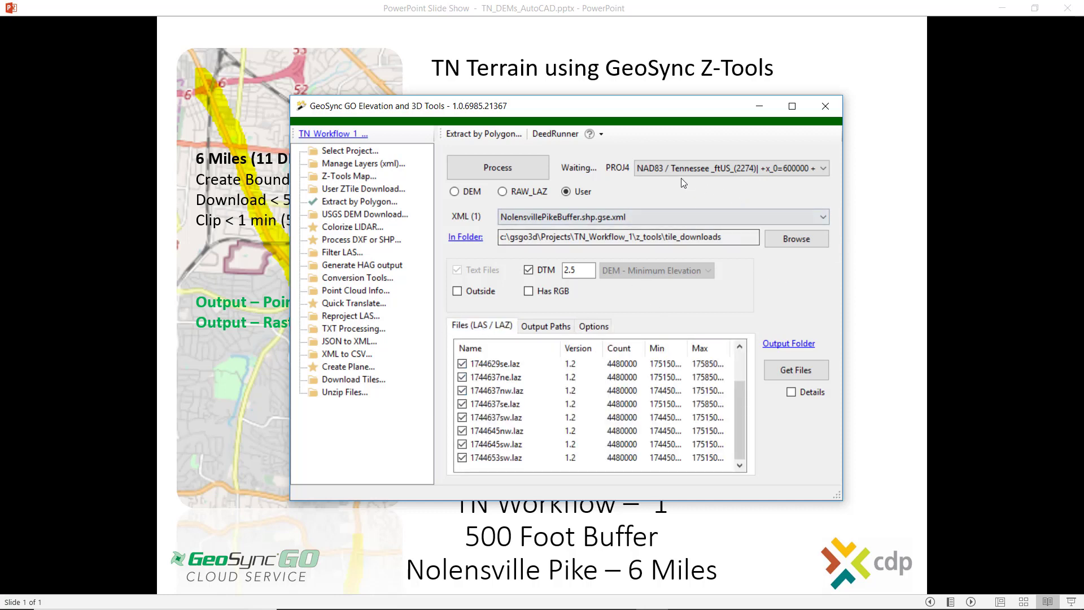
left_click(511, 174)
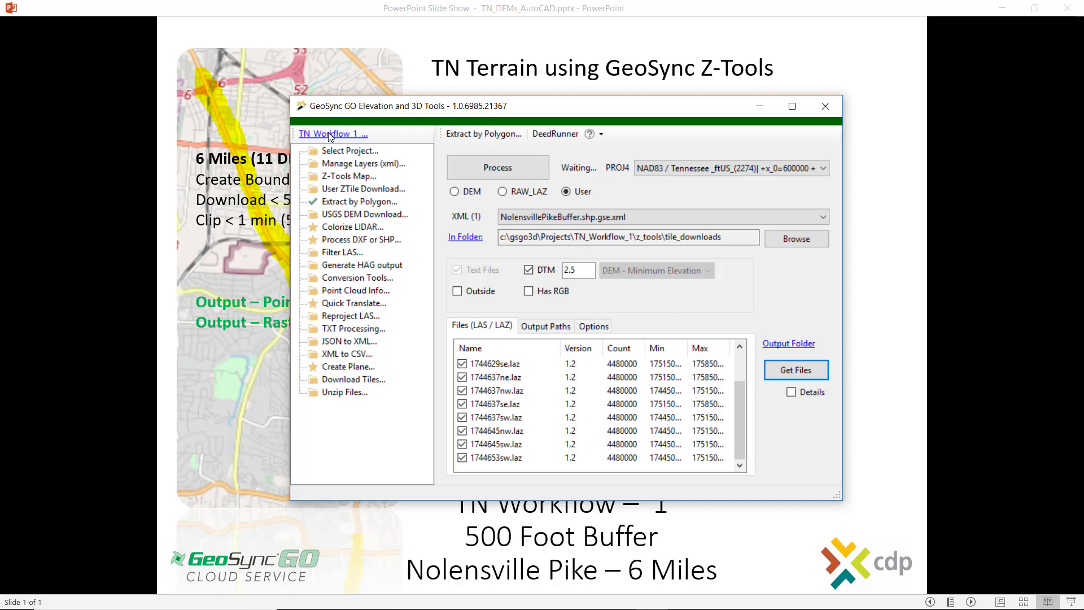
Open the project's z_tools\output_las folder in File Explorer and examine the clipped text files and master text file for NolensvillePikeBuffer
left_click(330, 134)
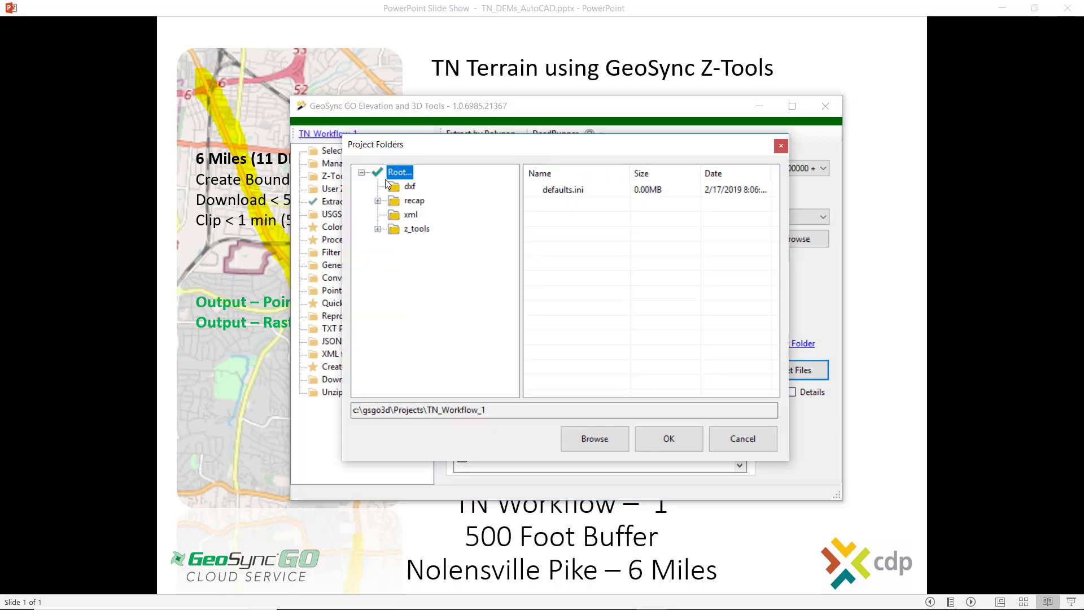
left_click(378, 229)
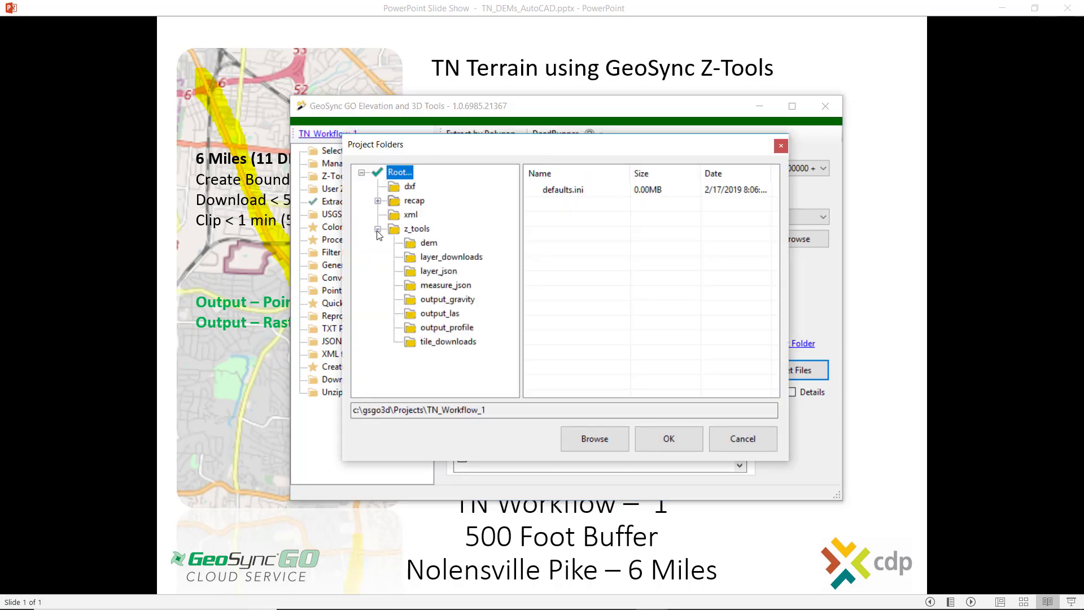
left_click(440, 314)
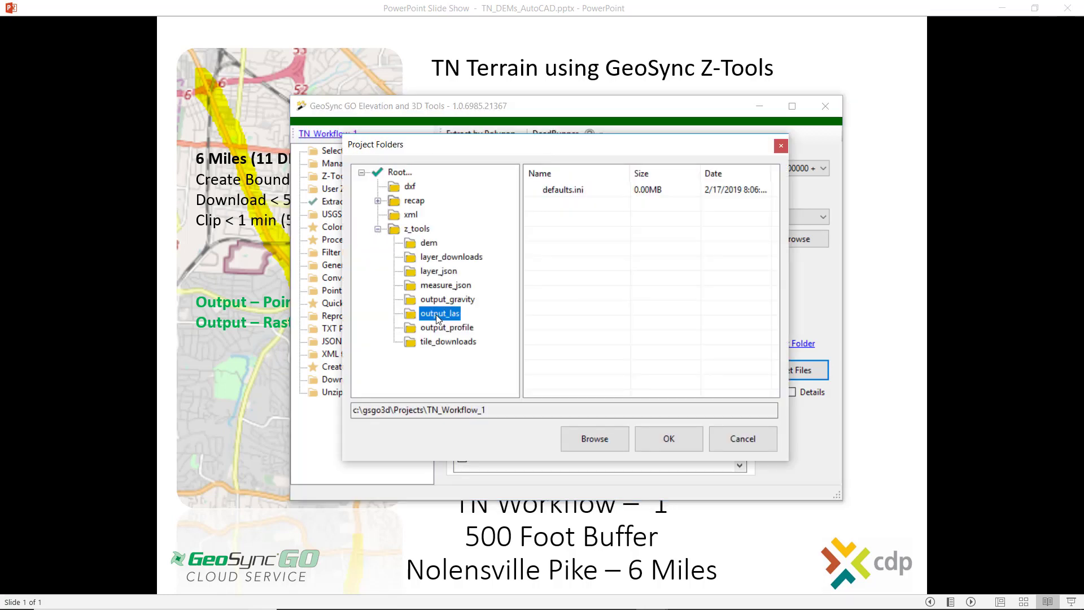
left_click(592, 438)
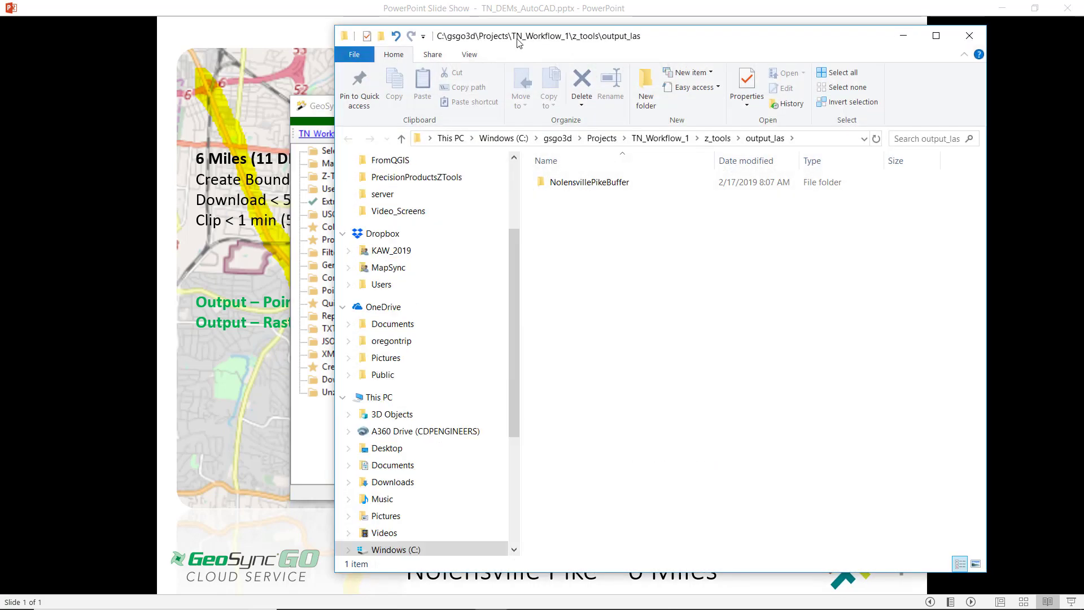
left_click_drag(516, 36, 203, 22)
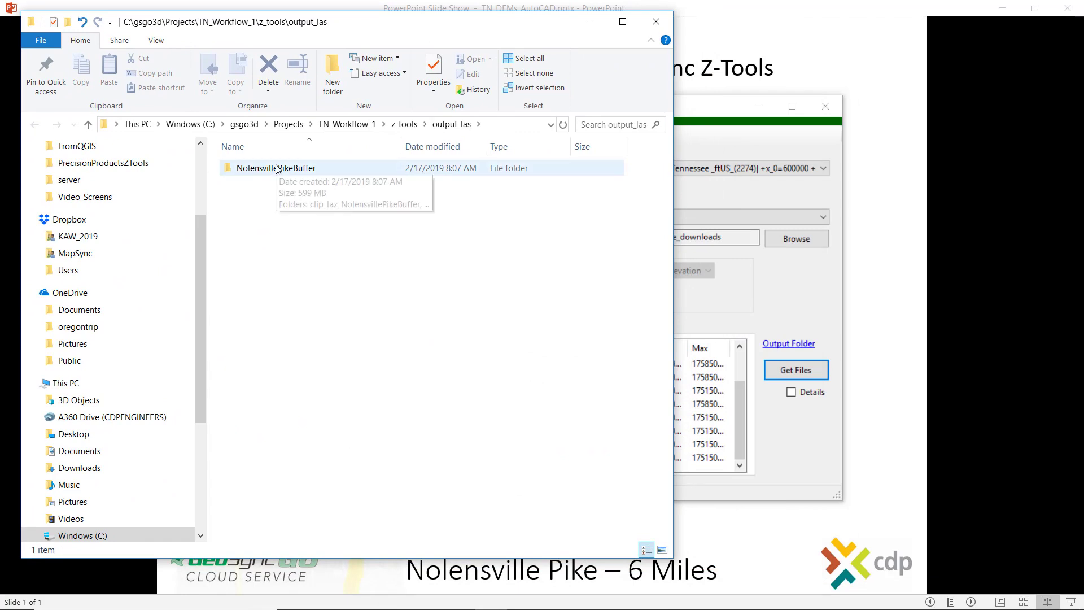
double_click(259, 170)
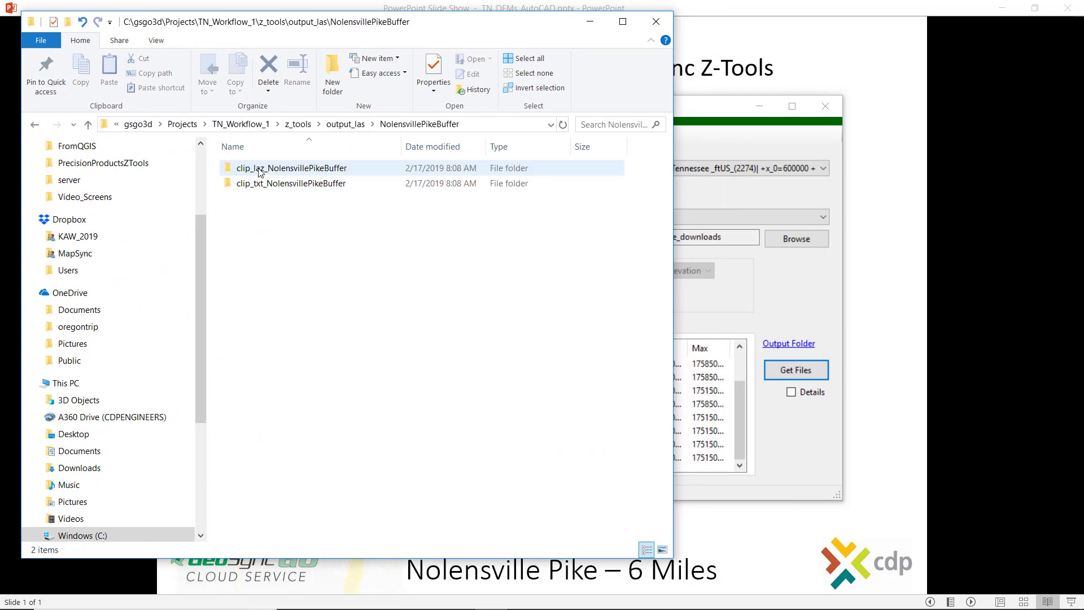
double_click(257, 184)
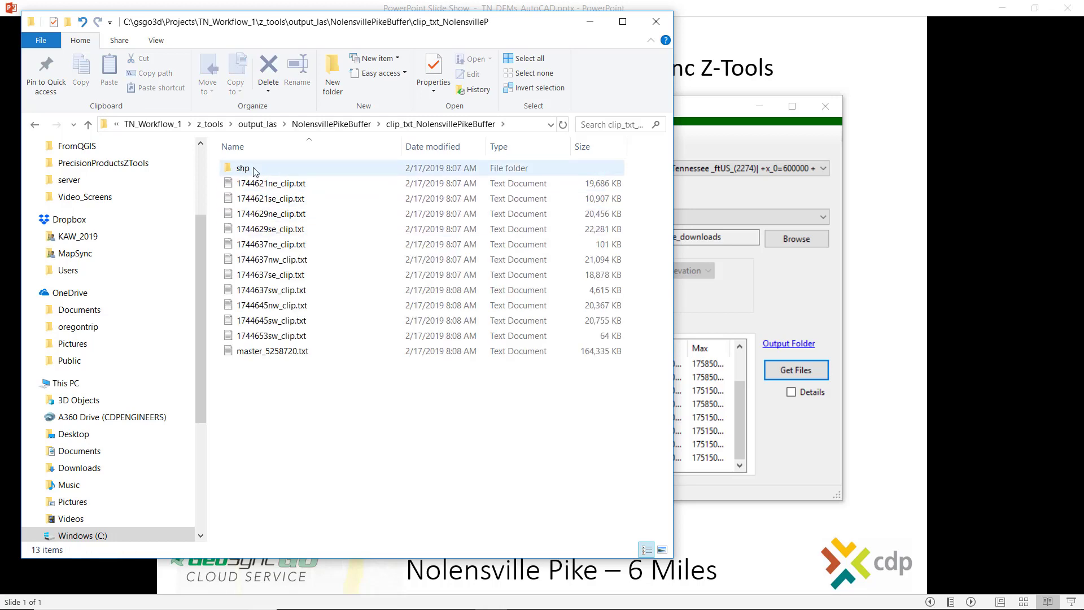
left_click(261, 354)
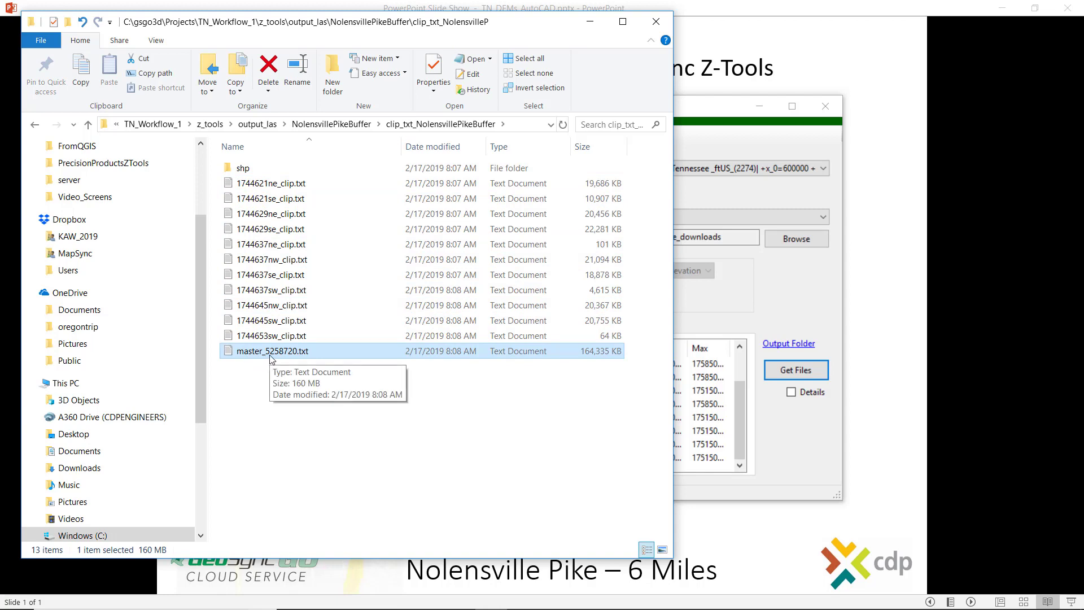
Examine the merged NolensvillePikeBuffer.laz in clip_laz_NolensvillePikeBuffer and the details of nolensvillepikebuffer.tif in its dtm subfolder
left_click(326, 125)
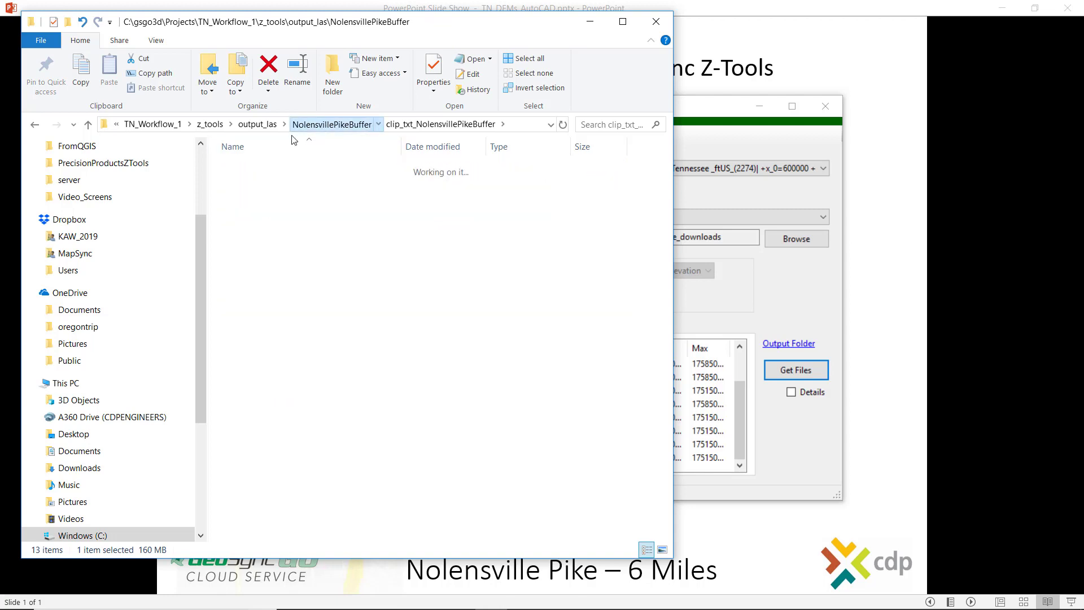
double_click(244, 169)
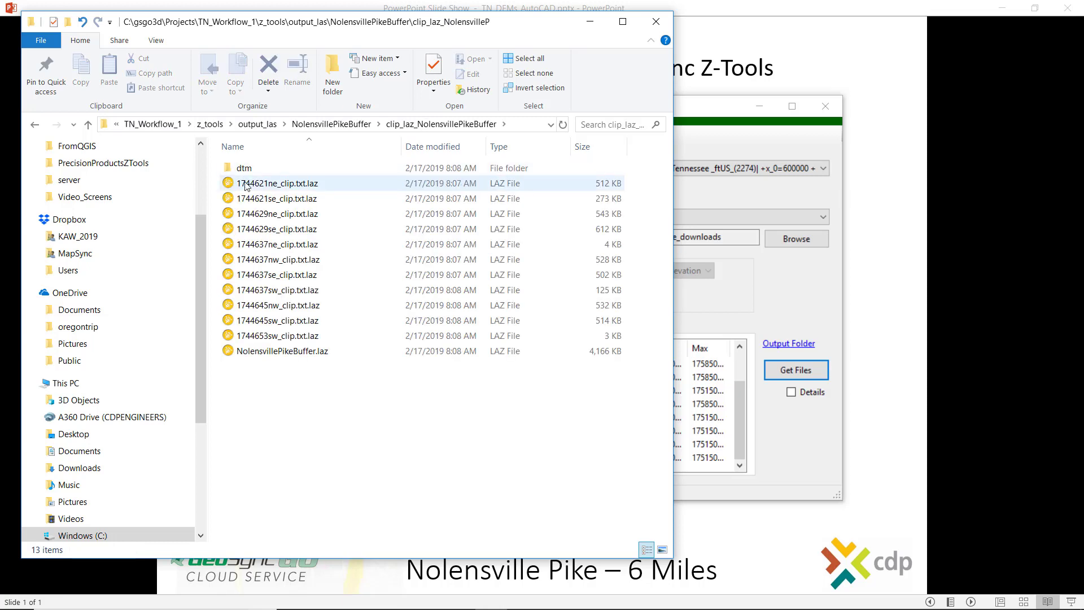
left_click(263, 351)
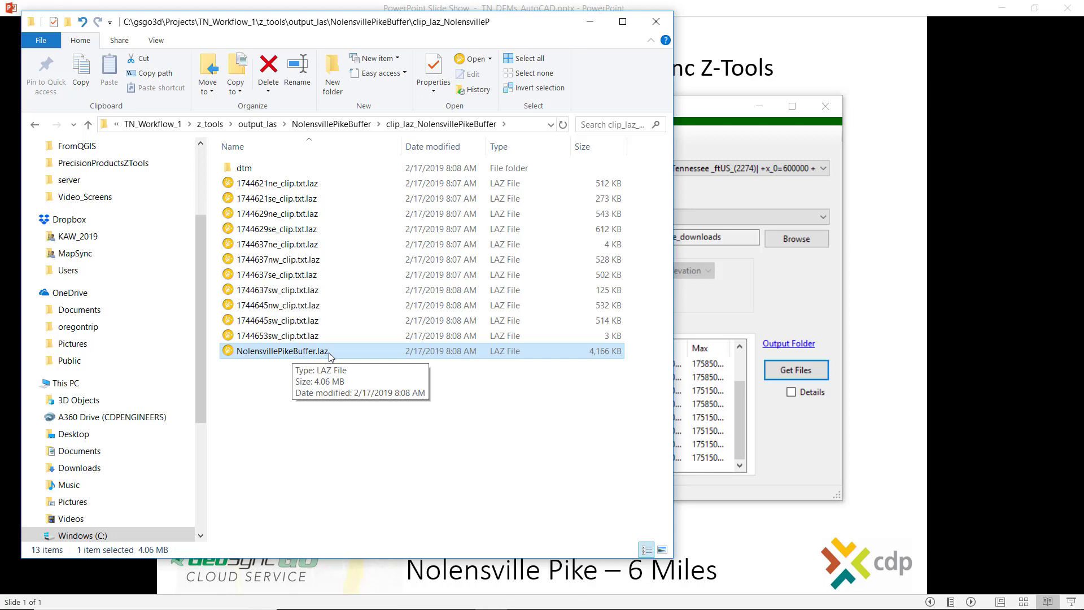
double_click(244, 168)
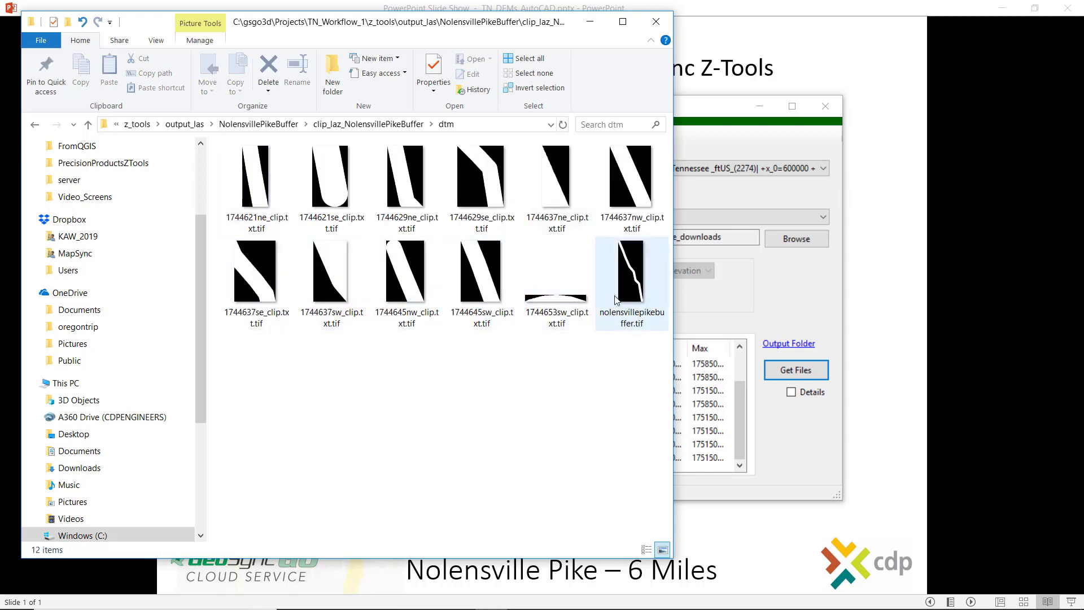
left_click(624, 298)
mouse_move(637, 305)
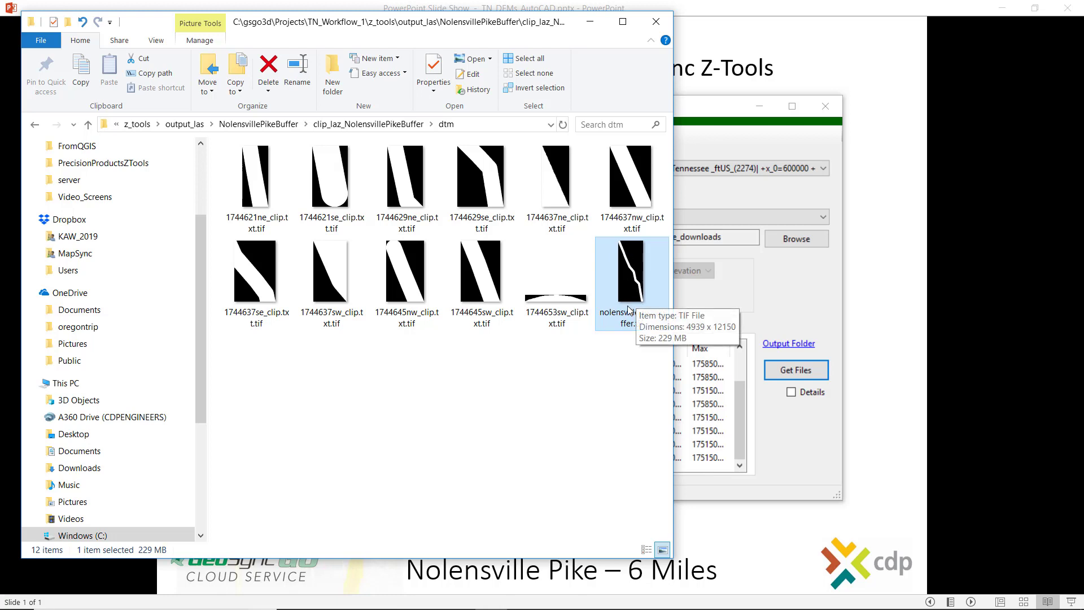
In QGIS, generate 3D vector contours from the nolensvillepikebuffer raster at an interval of 2
mouse_move(802, 607)
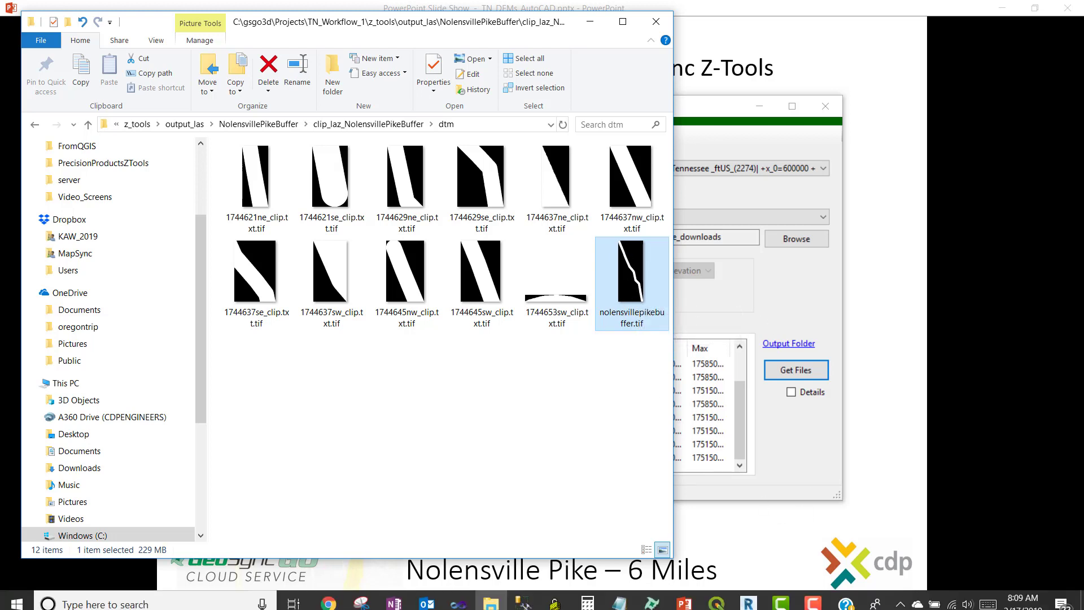
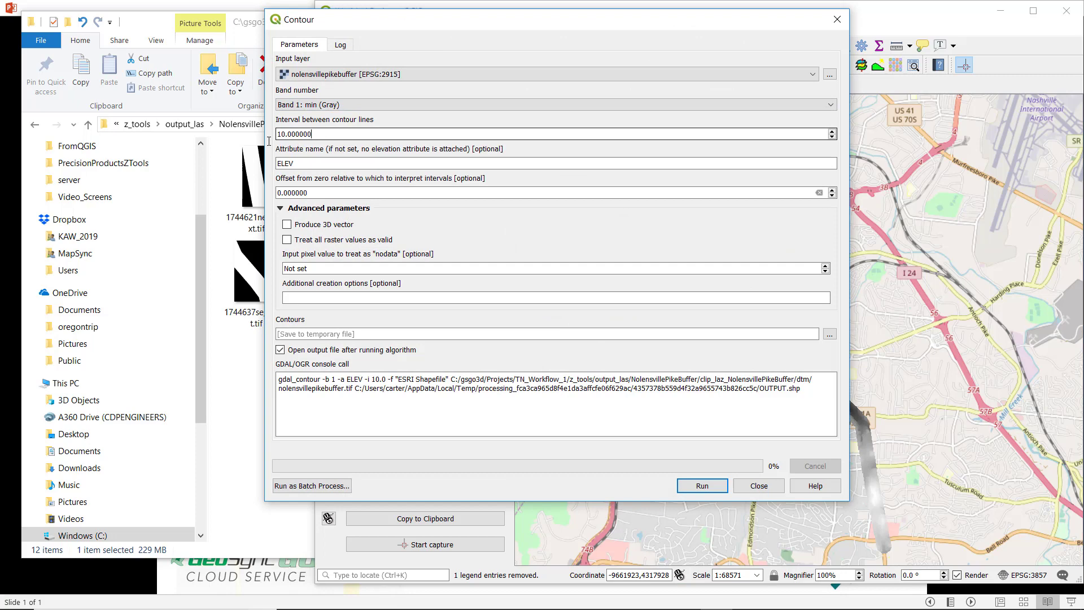
key("ctrl+a")
type("2")
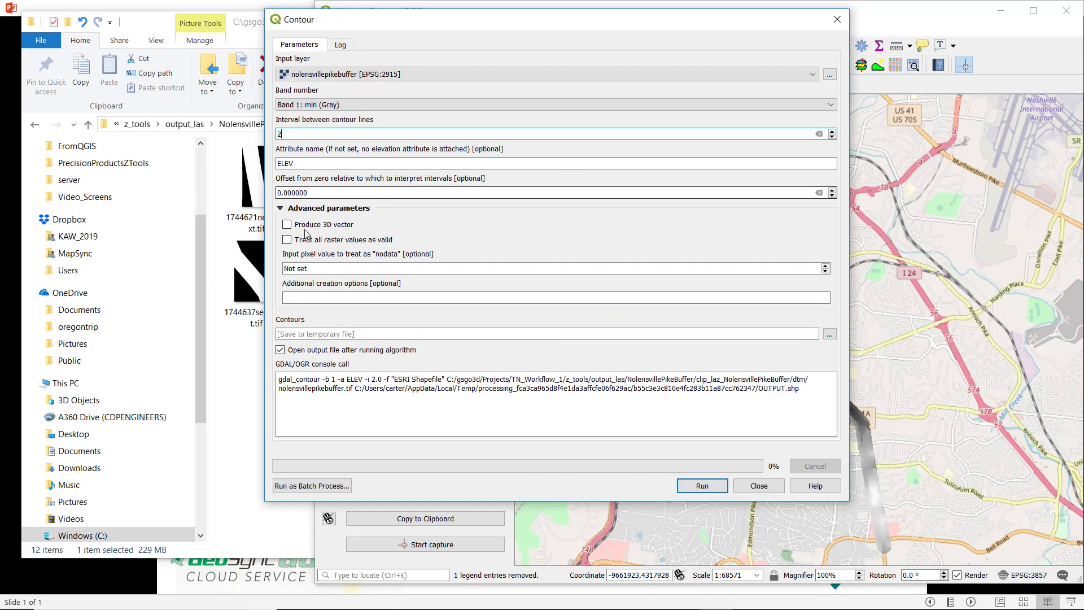
left_click(288, 224)
left_click(702, 485)
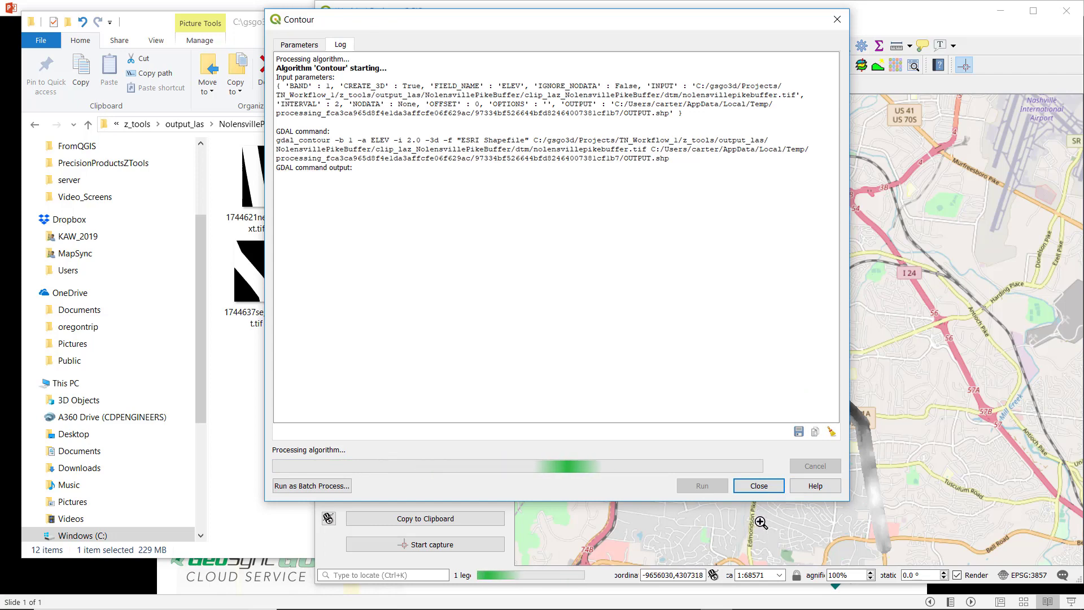
left_click(760, 487)
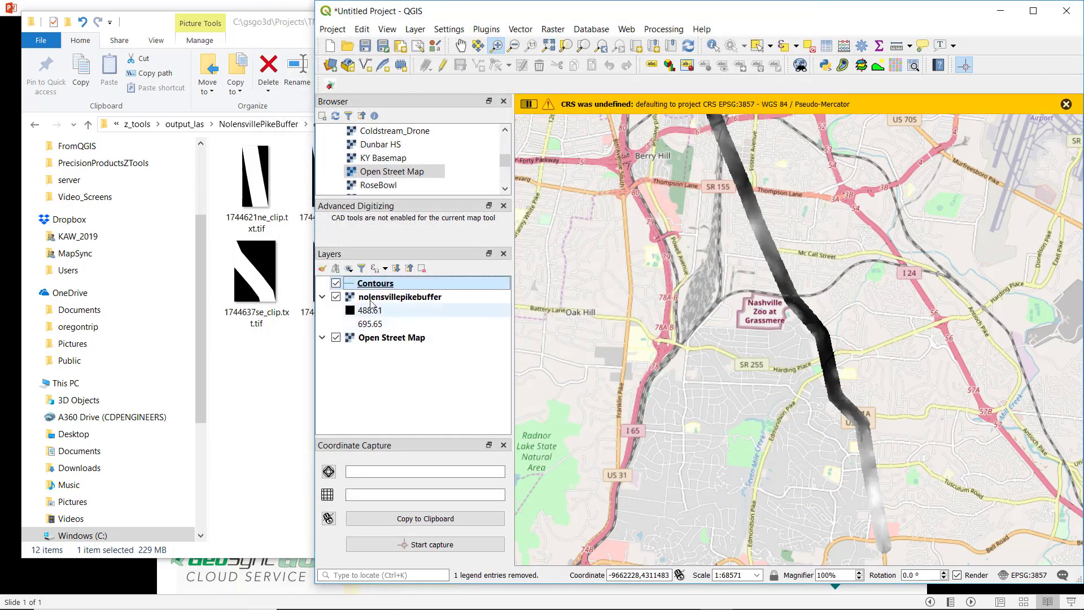
Set the Contours layer's source coordinate reference system to EPSG:2915 - NAD83(HARN) / Tennessee (ftUS)
right_click(367, 287)
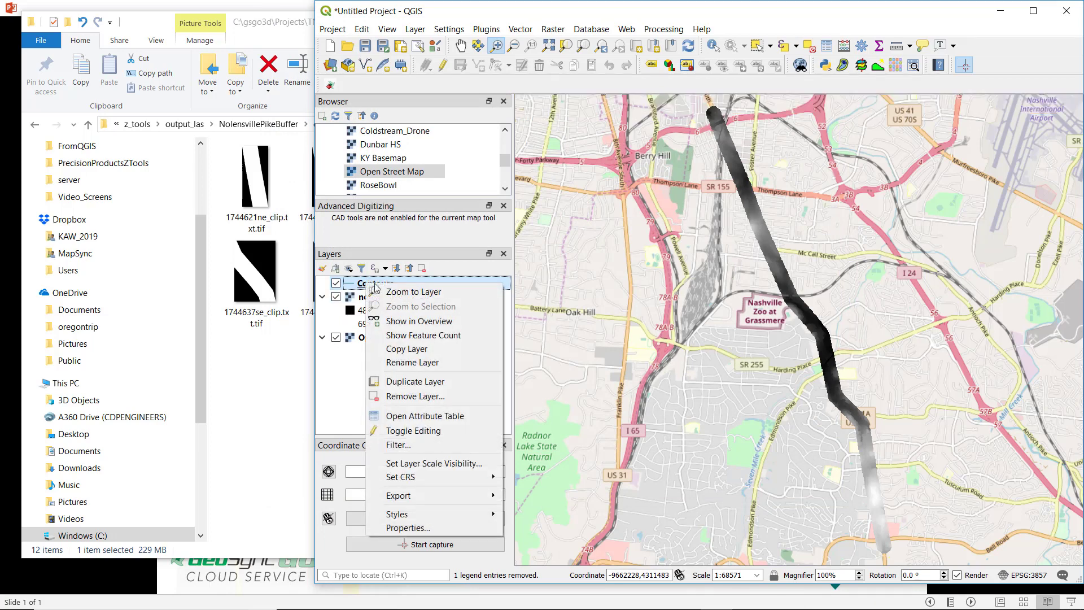
left_click(442, 520)
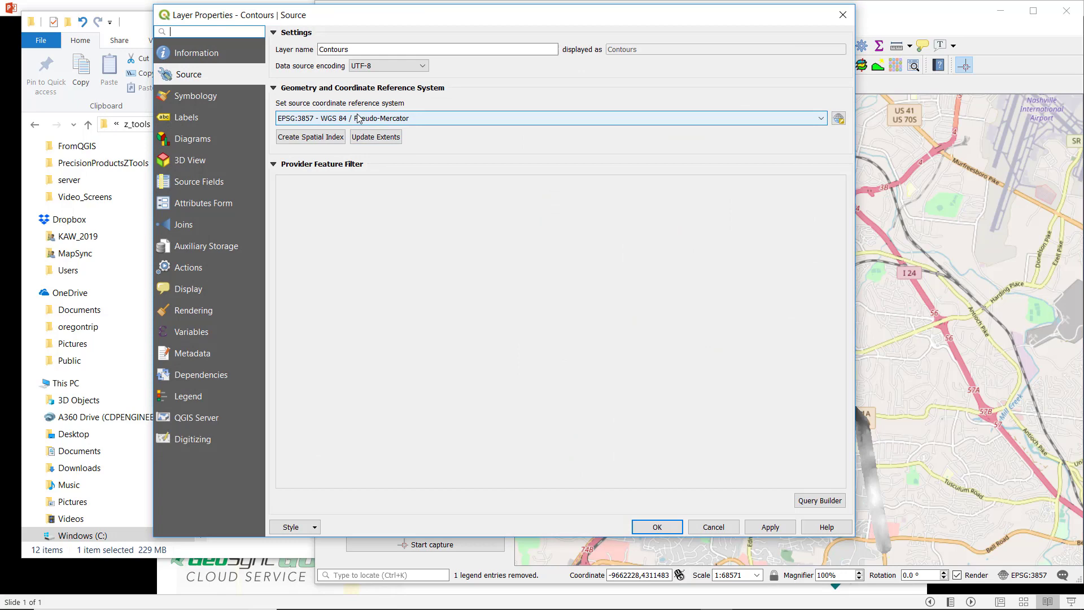
left_click(358, 118)
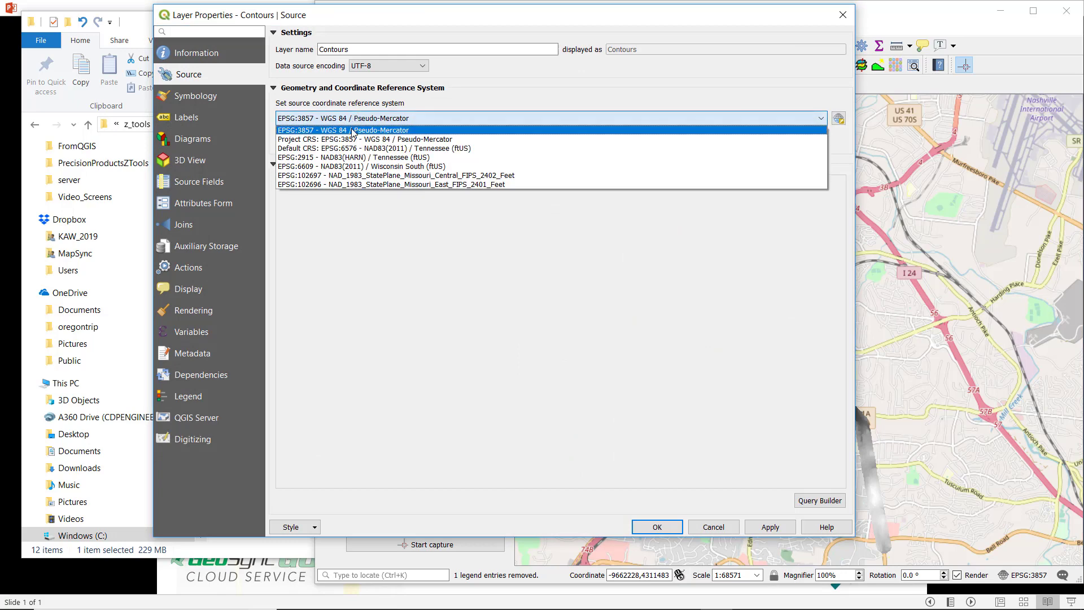
left_click(362, 145)
left_click(654, 524)
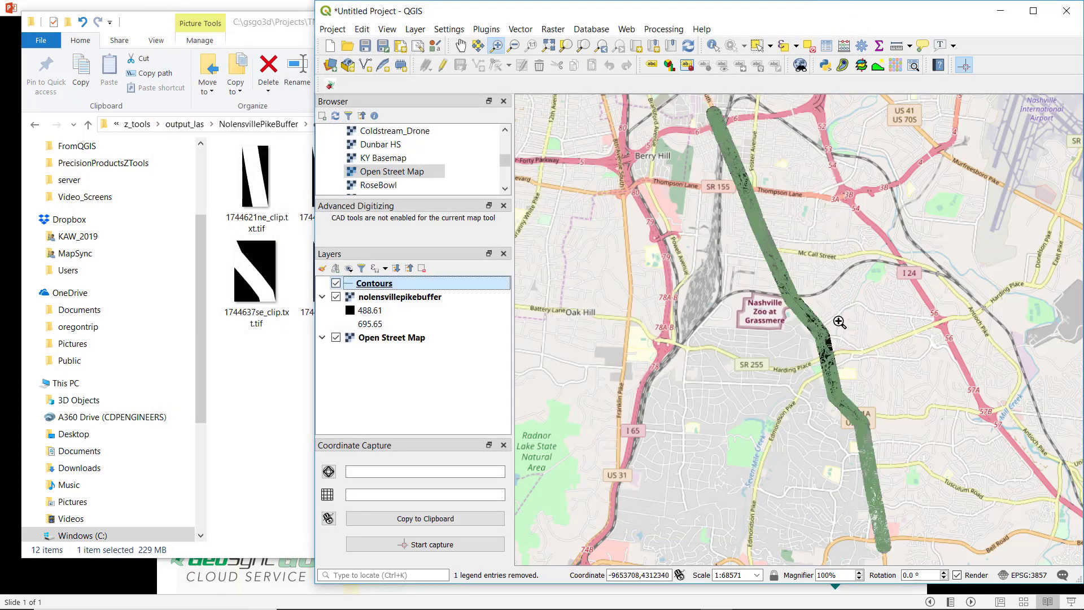
Hide the nolensvillepikebuffer raster and examine the contours along the Nolensville Pike corridor near Nashville Zoo
left_click(336, 297)
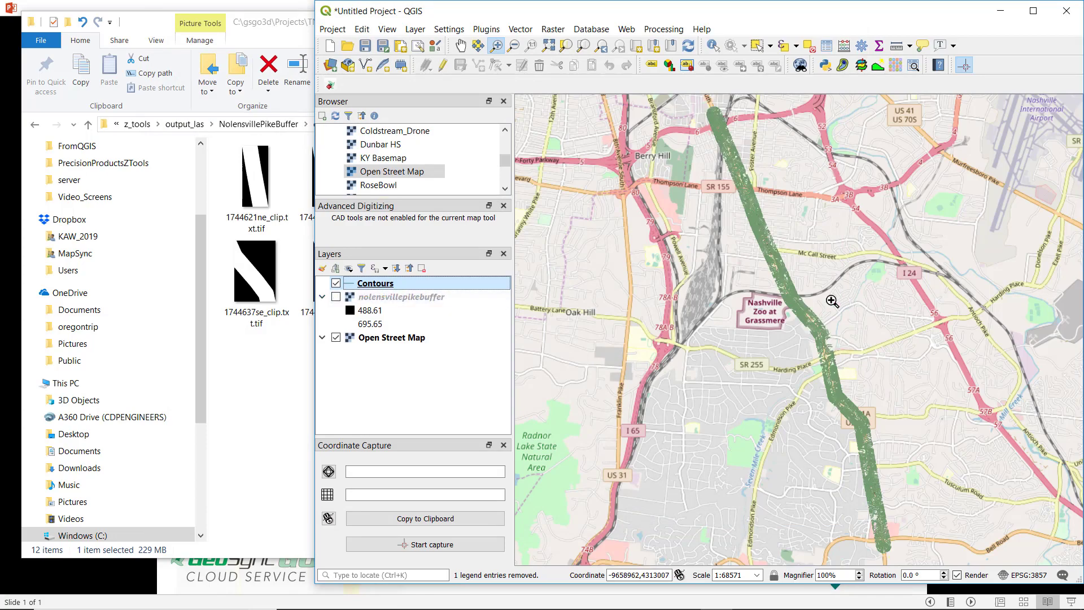
scroll(804, 300, "up", 2)
scroll(762, 310, "up", 3)
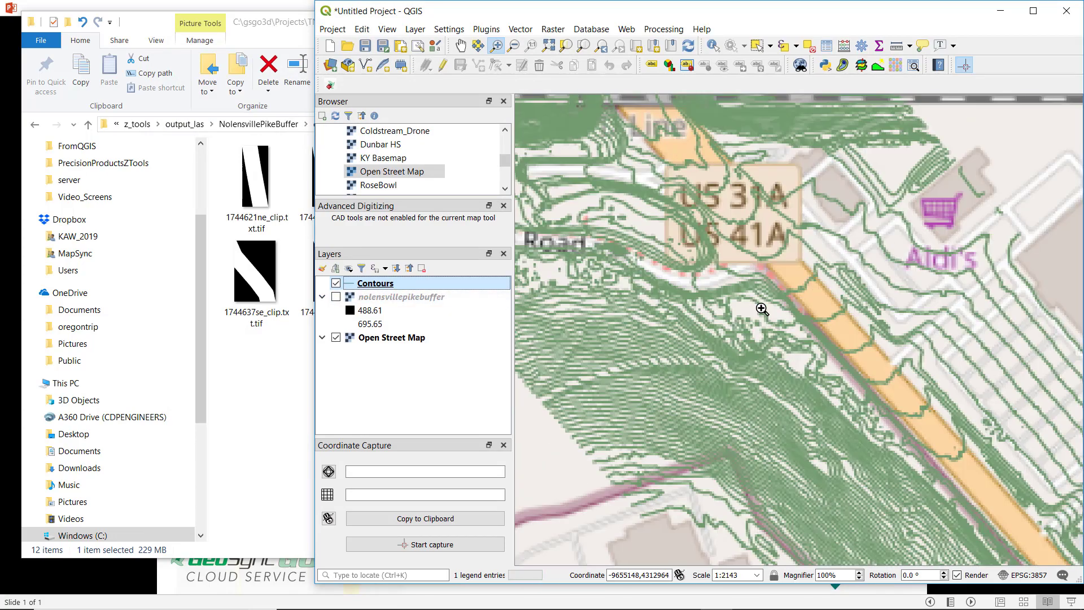
scroll(764, 283, "down", 2)
scroll(774, 286, "down", 2)
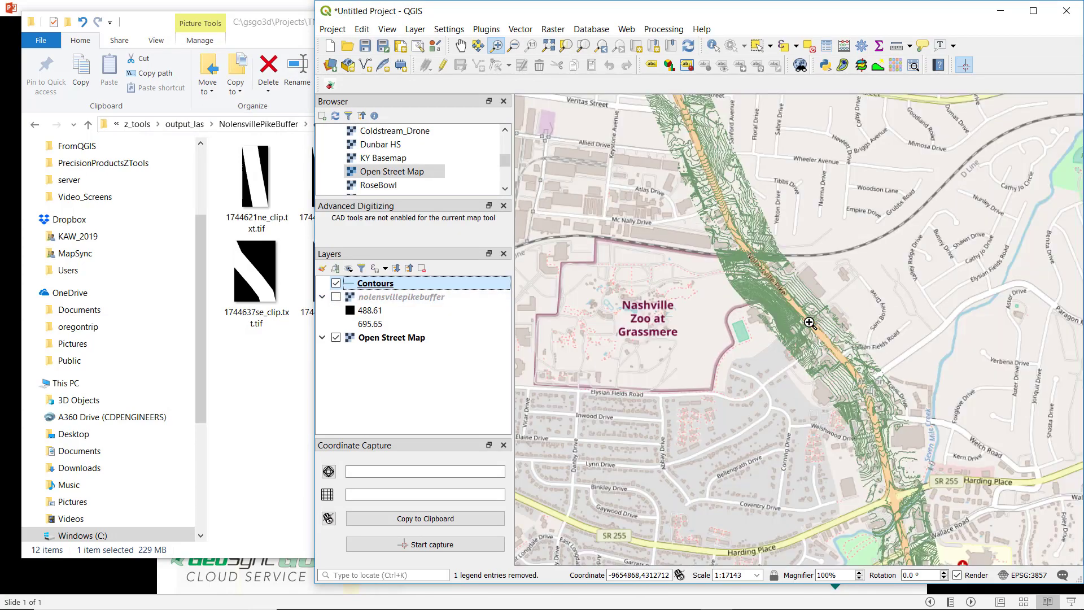
Review the AutoCAD DXF export options for the Contours layer and leave without saving a file
right_click(395, 284)
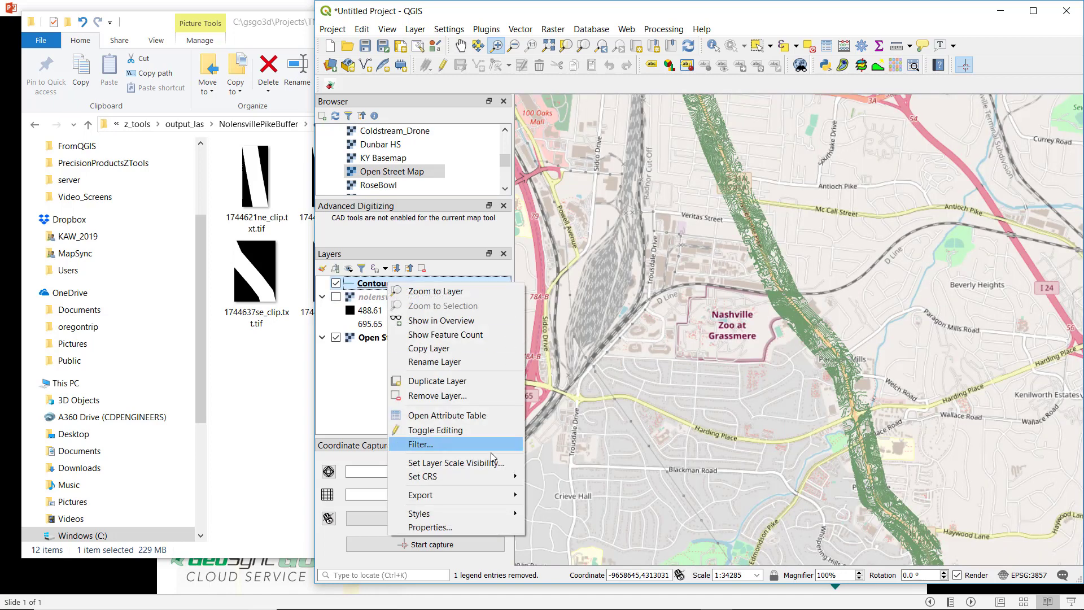
mouse_move(481, 496)
left_click(550, 497)
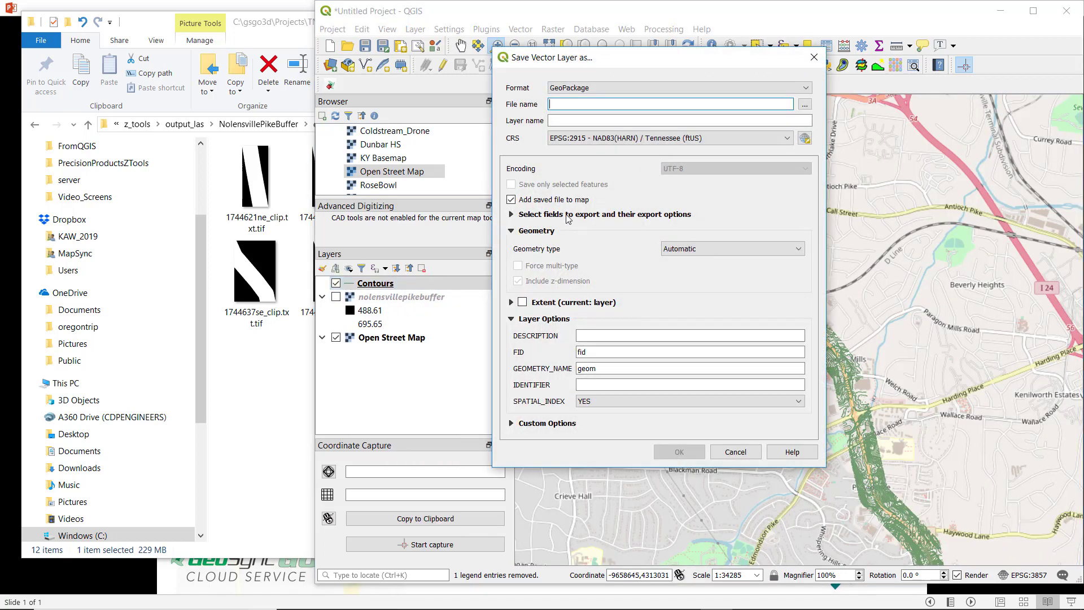
left_click(577, 88)
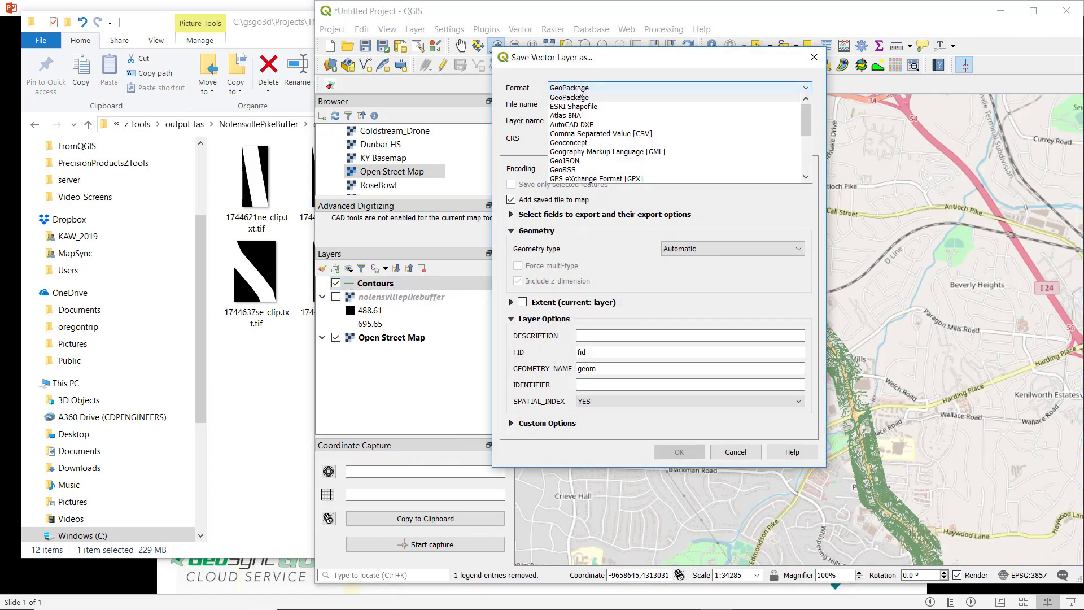
left_click(576, 126)
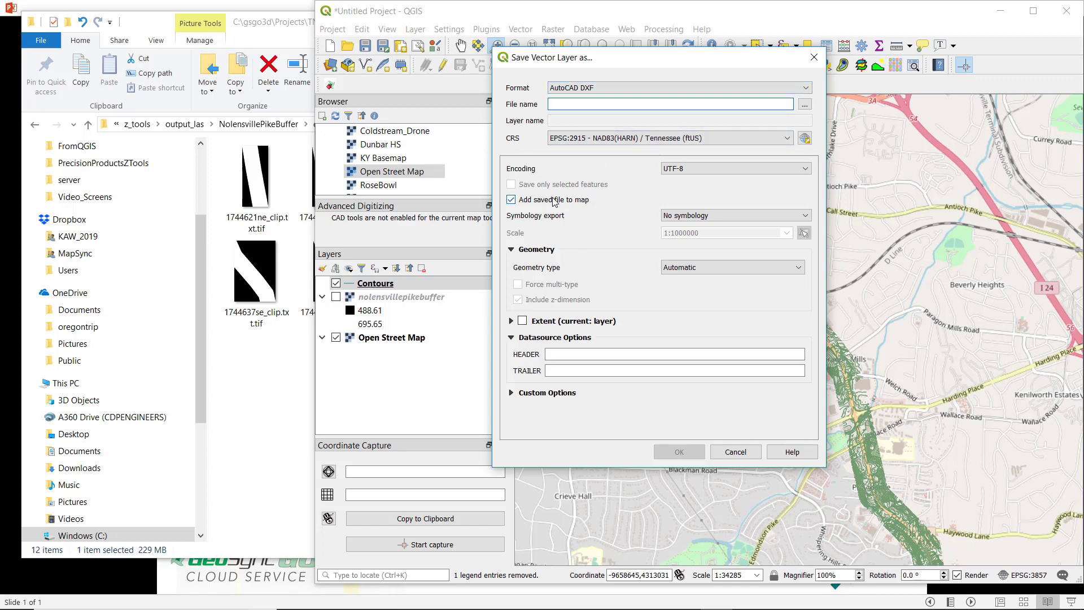
left_click(735, 454)
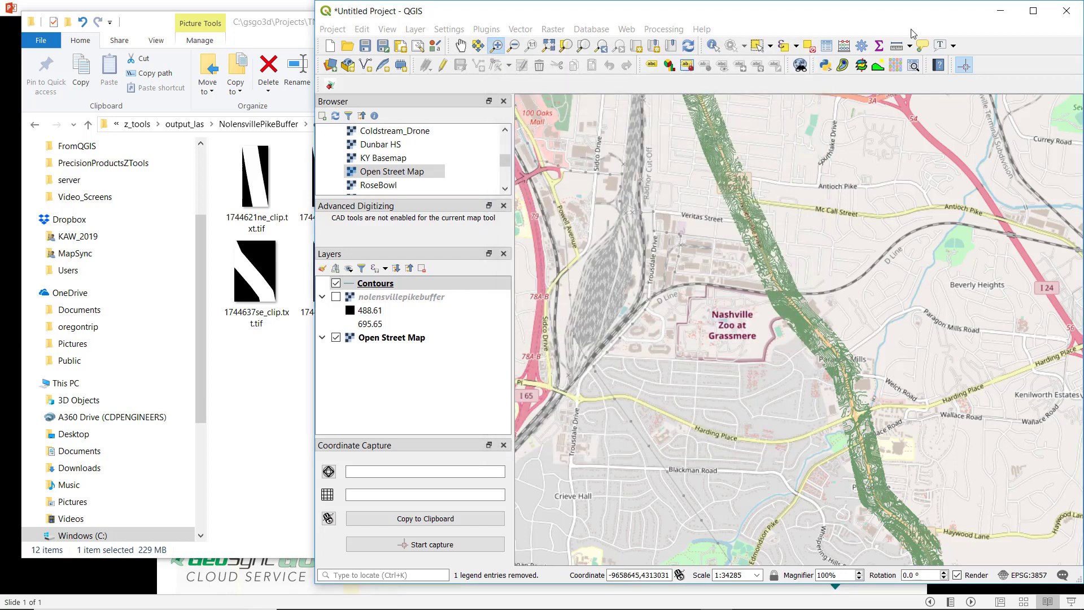
Add NolensvillePikeBuffer.laz from the clip_laz_NolensvillePikeBuffer folder to the file import in Autodesk ReCap Pro
left_click(1001, 10)
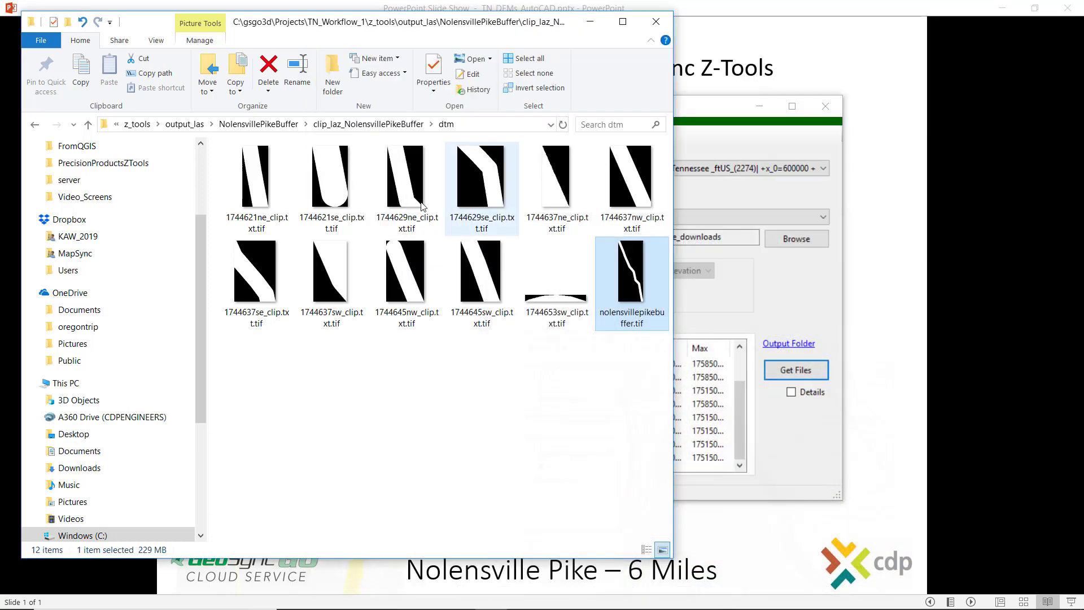
left_click(406, 125)
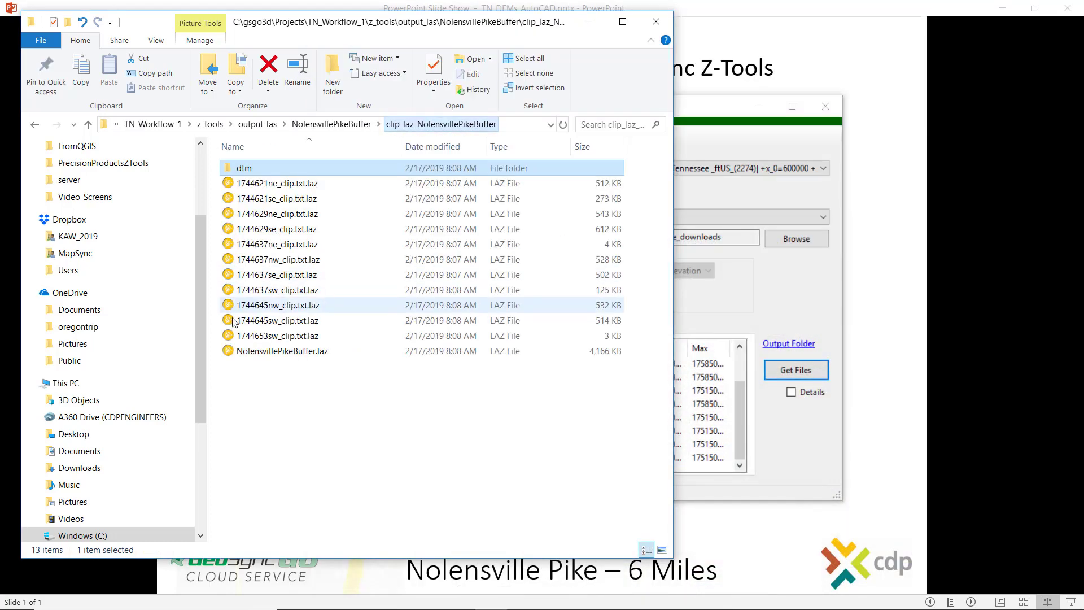
left_click(253, 373)
mouse_move(735, 607)
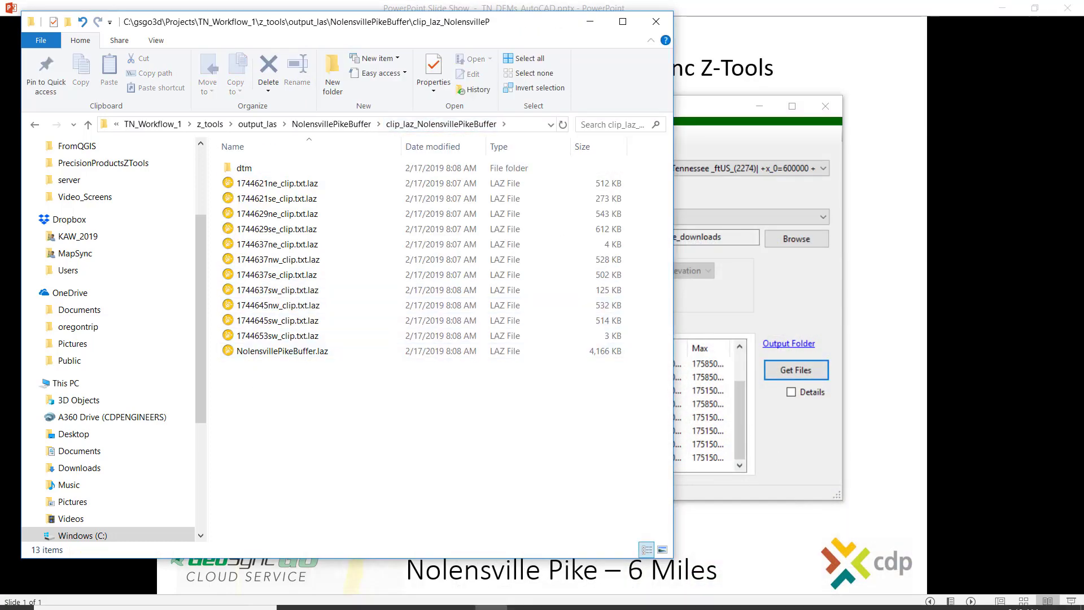
left_click(744, 597)
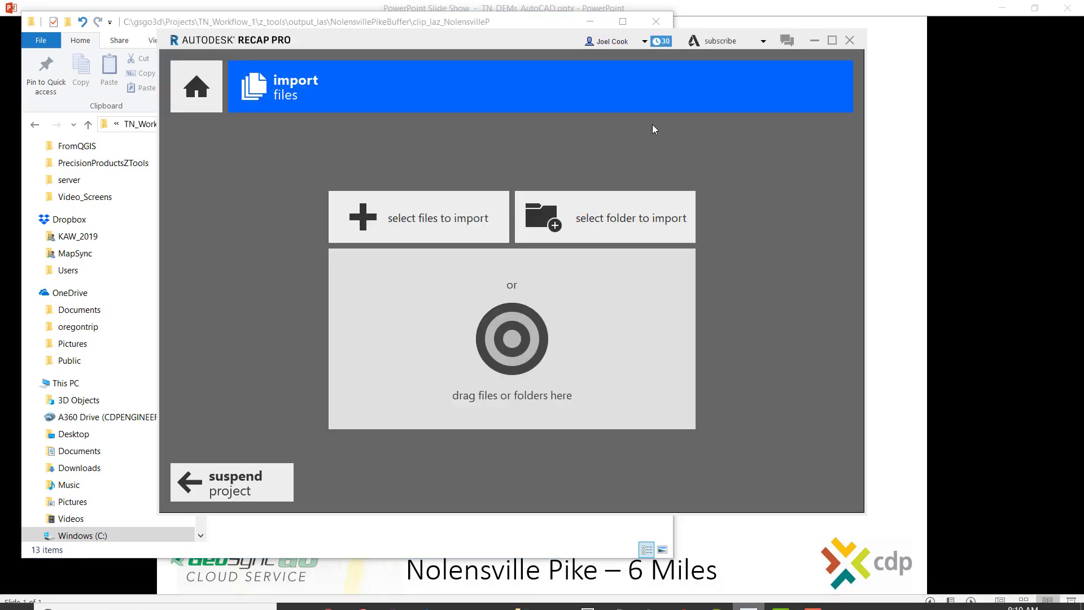
left_click_drag(477, 45, 677, 63)
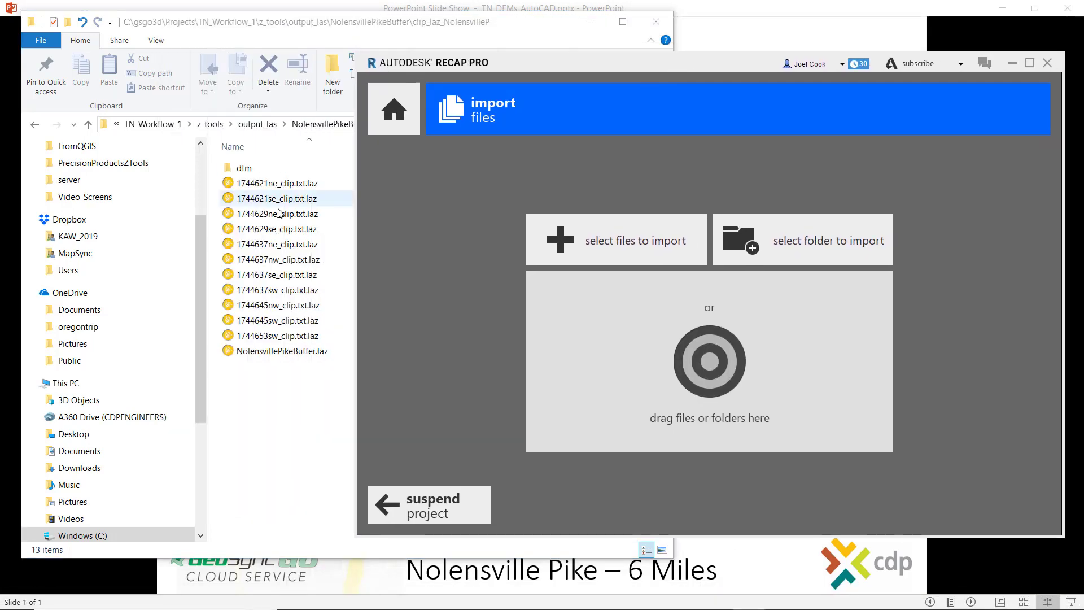
left_click_drag(256, 356, 665, 392)
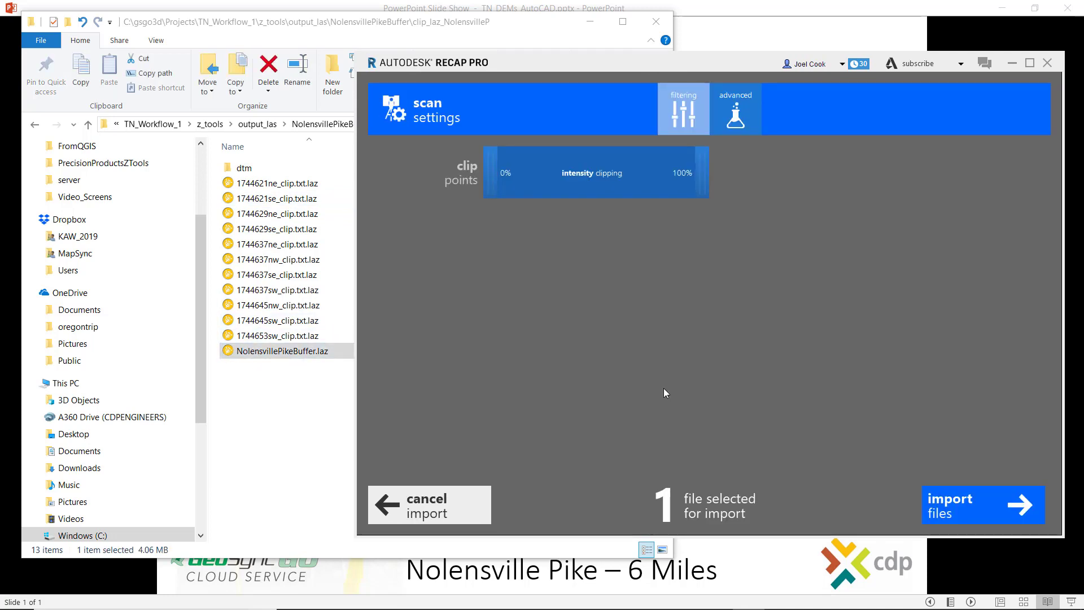
Import the selected LAZ file with the existing scan settings, index the scan, and launch the project
left_click(589, 25)
left_click(589, 25)
left_click_drag(693, 64, 541, 57)
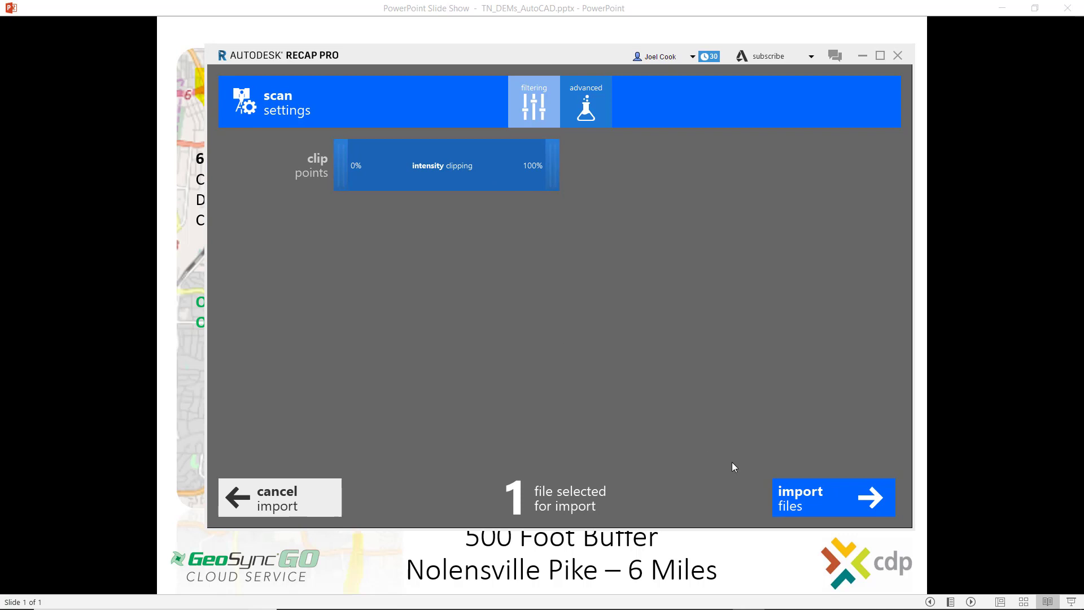
left_click(801, 497)
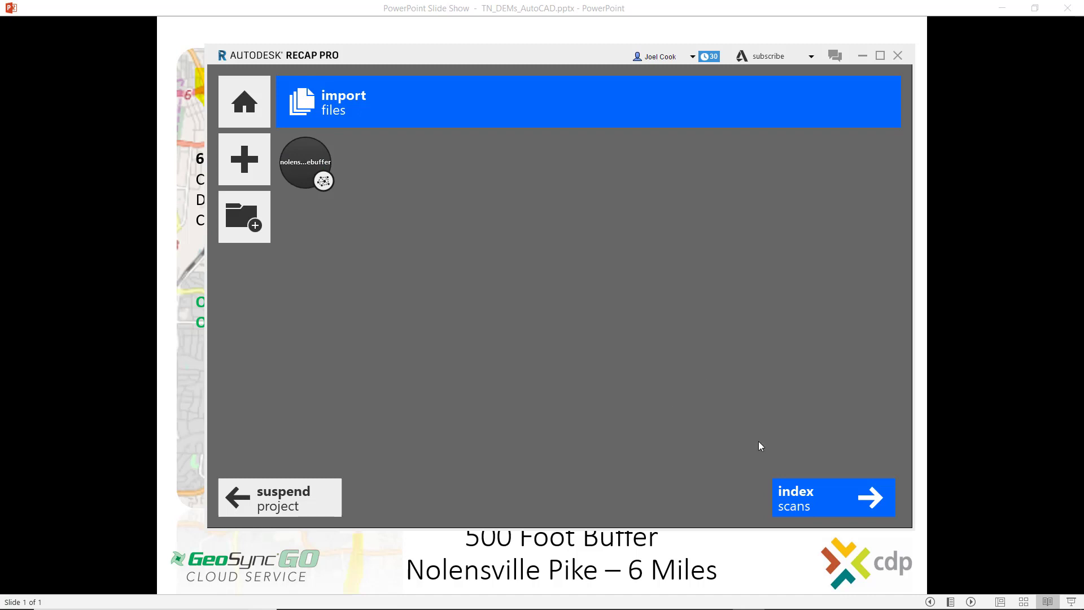
left_click(815, 495)
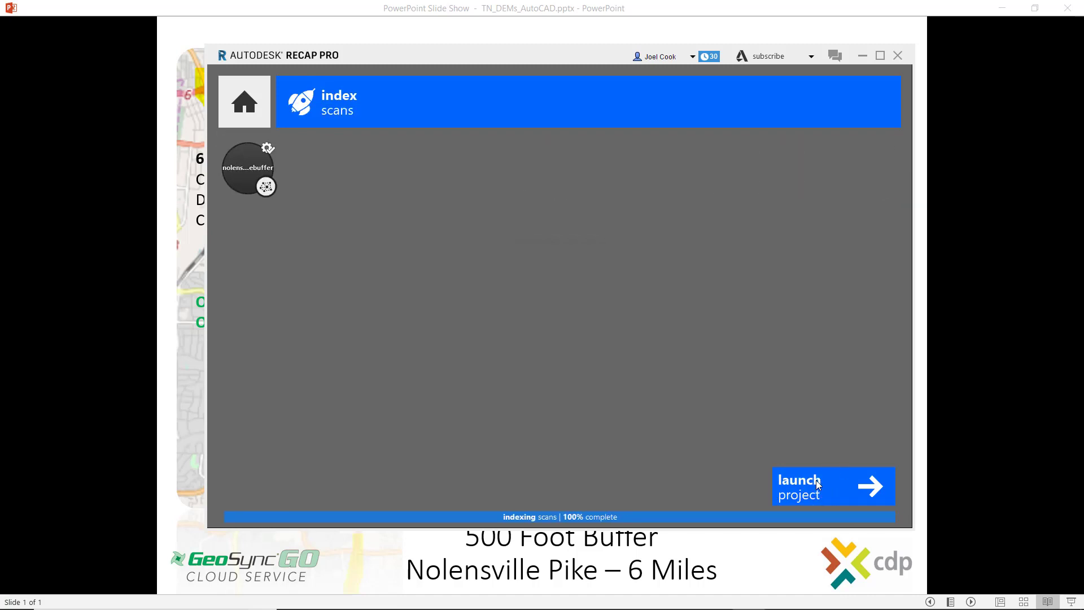
left_click(819, 484)
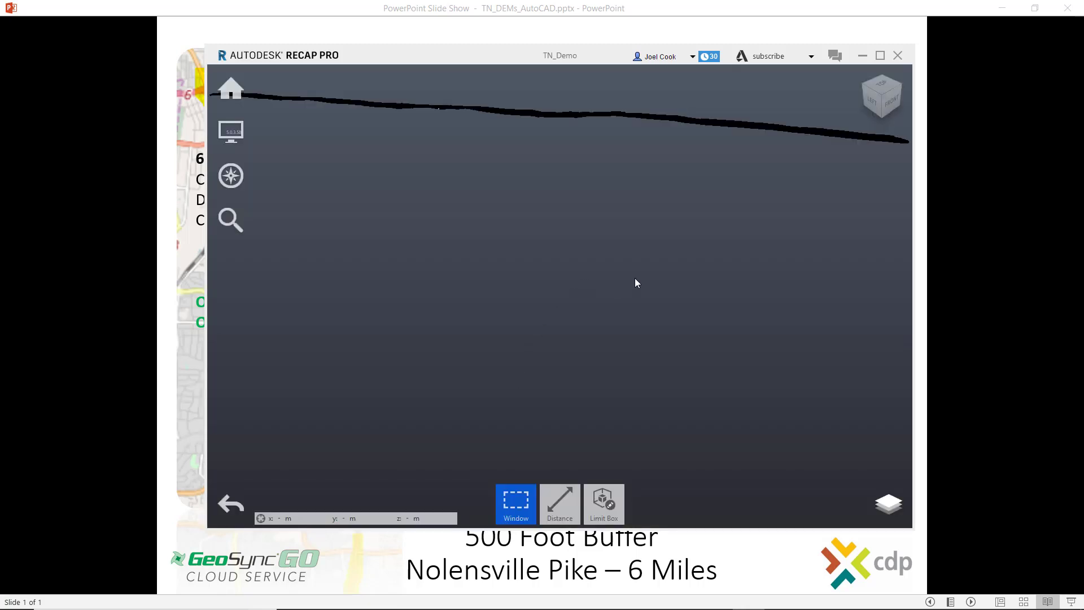
Color the Nolensville Pike point cloud by elevation instead of RGB
left_click(561, 112)
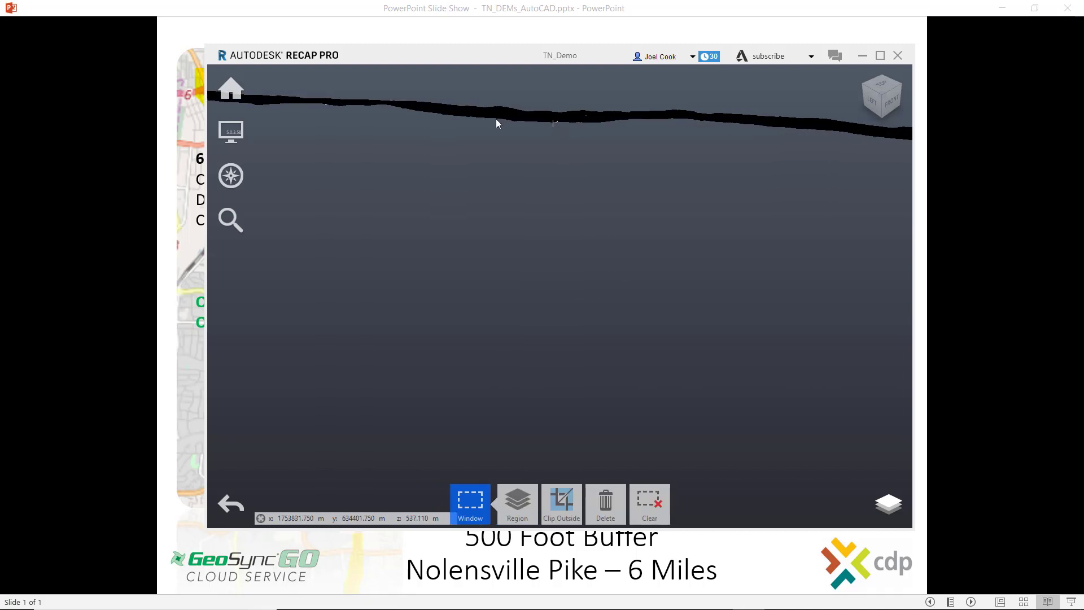
left_click(226, 222)
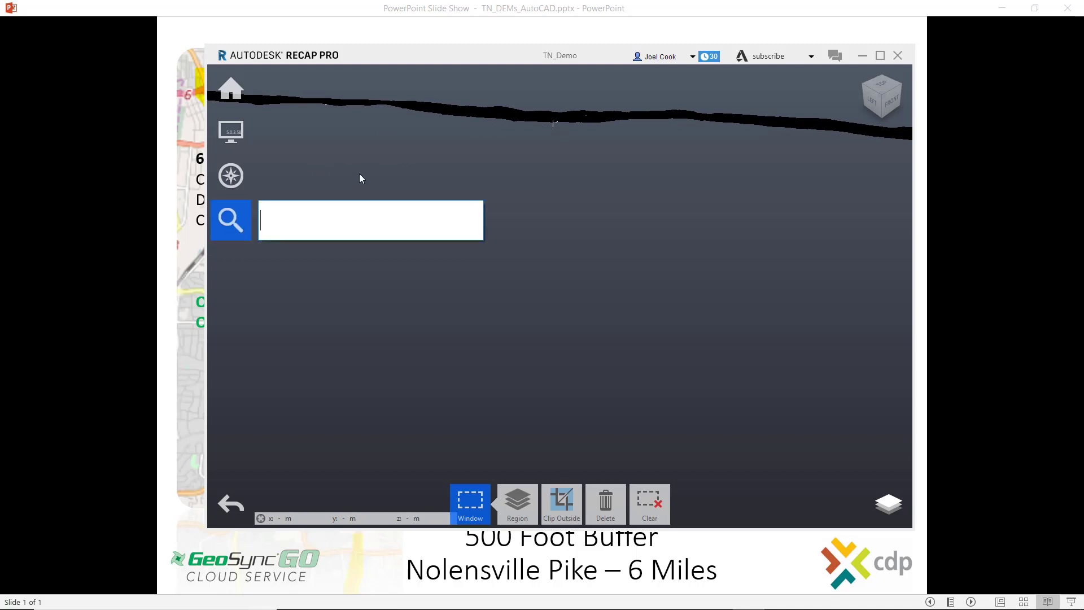
left_click(224, 226)
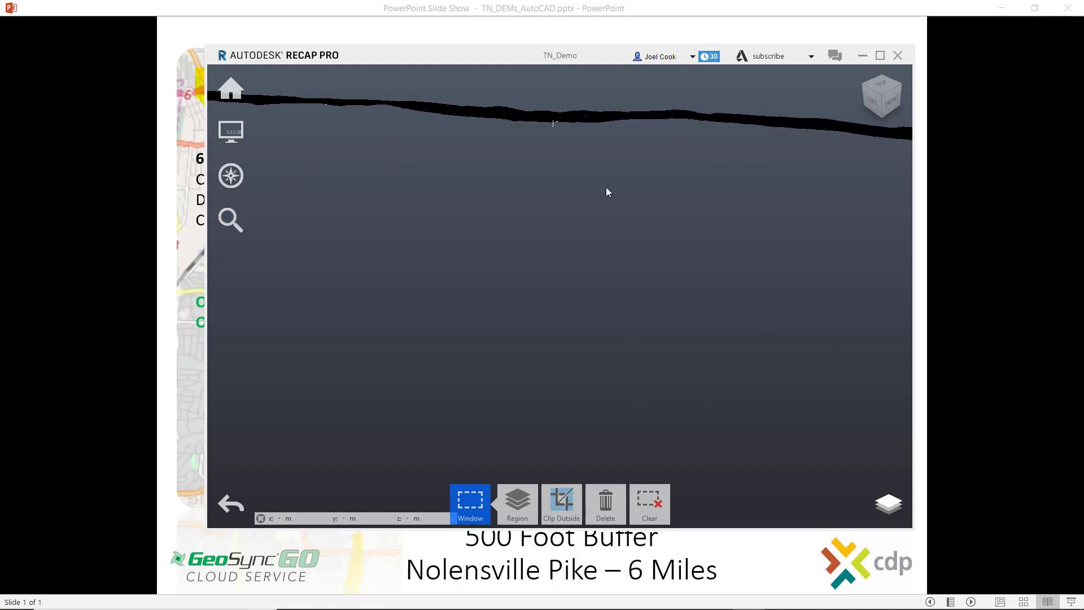
left_click_drag(575, 114, 560, 285)
left_click_drag(480, 309, 479, 309)
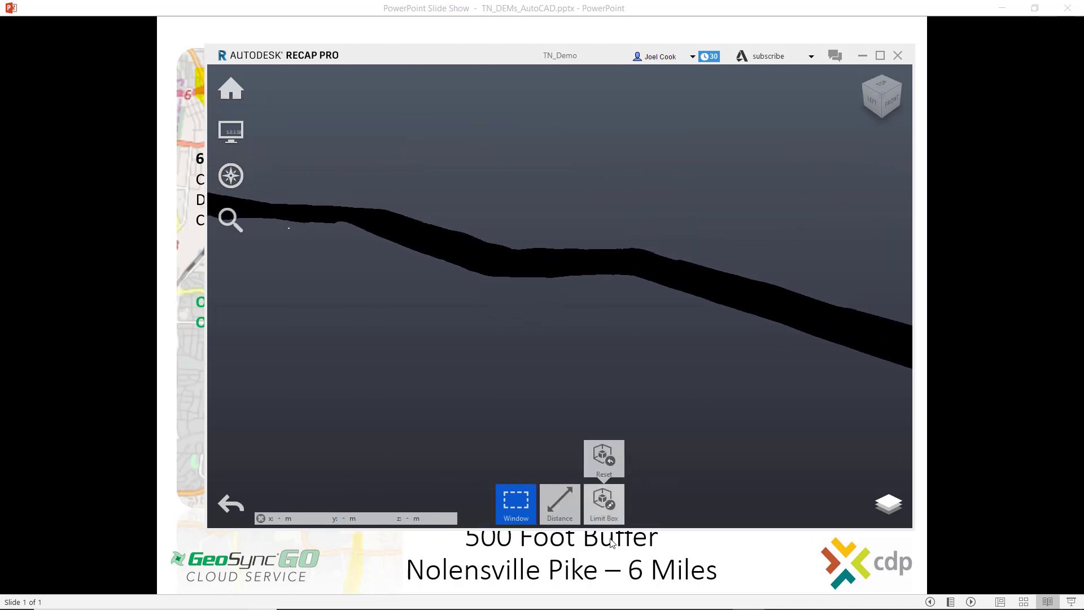
mouse_move(233, 141)
mouse_move(278, 135)
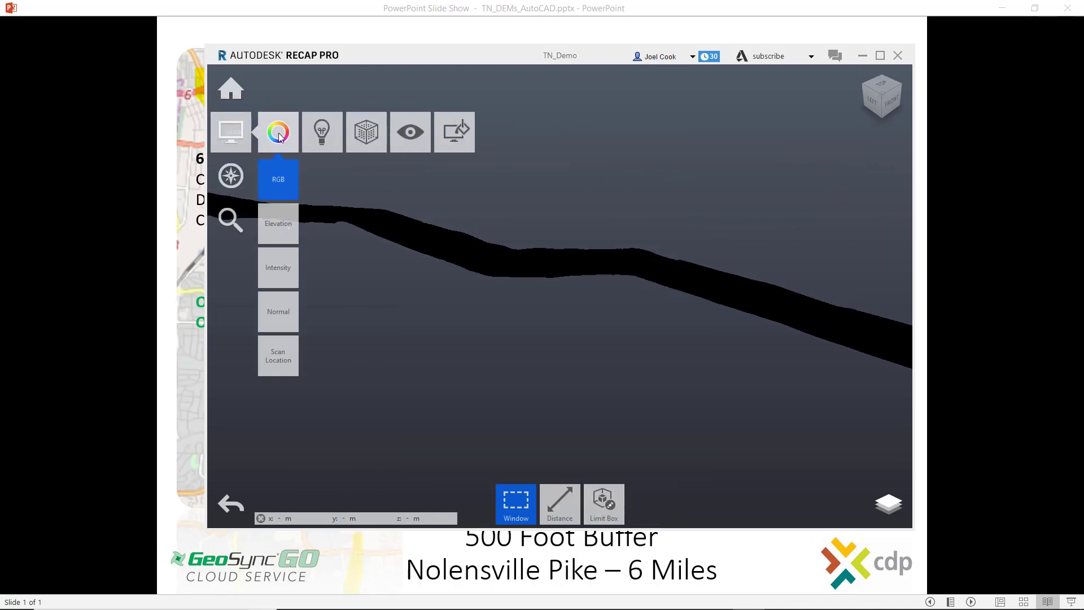
left_click(280, 225)
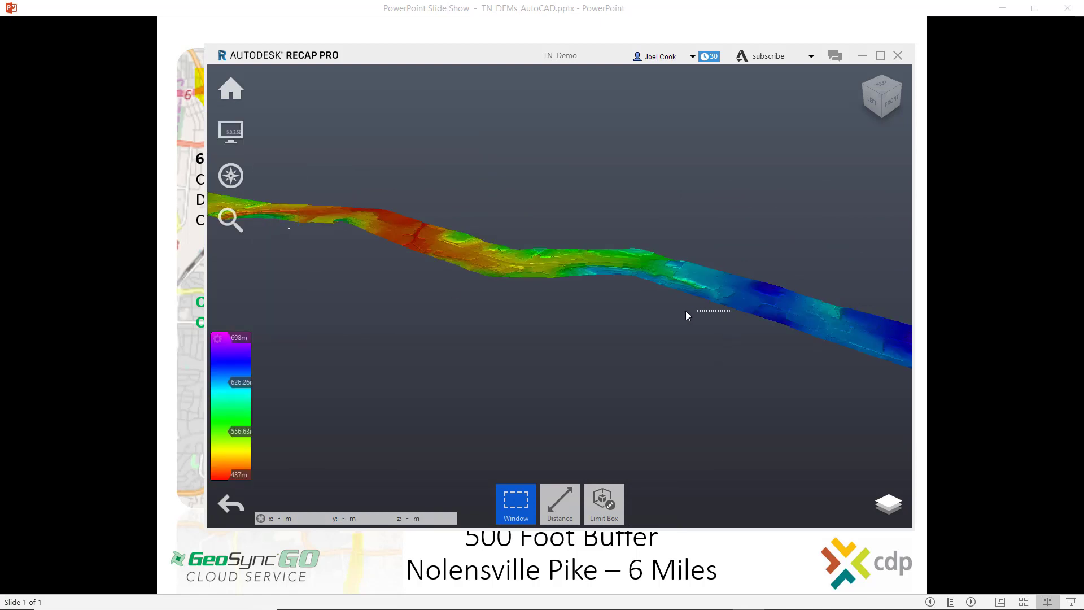
Examine the elevation-colored point cloud along the full length of the corridor, including both ends
scroll(734, 293, "up", 5)
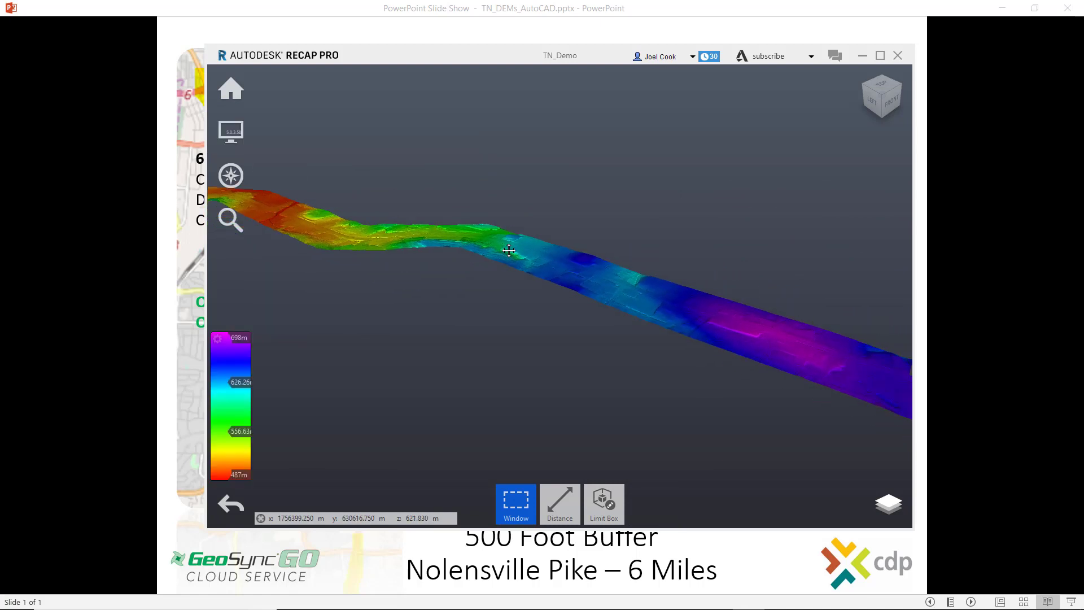
scroll(478, 235, "down", 3)
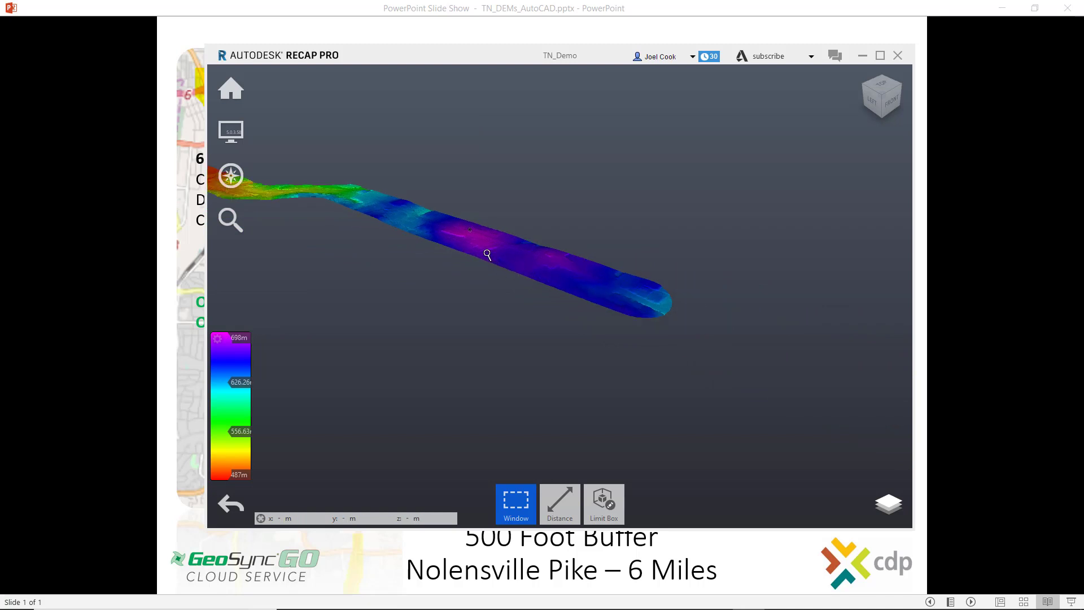
scroll(484, 252, "up", 4)
mouse_move(427, 213)
left_mouse_down()
mouse_move(395, 188)
mouse_move(425, 224)
left_mouse_up()
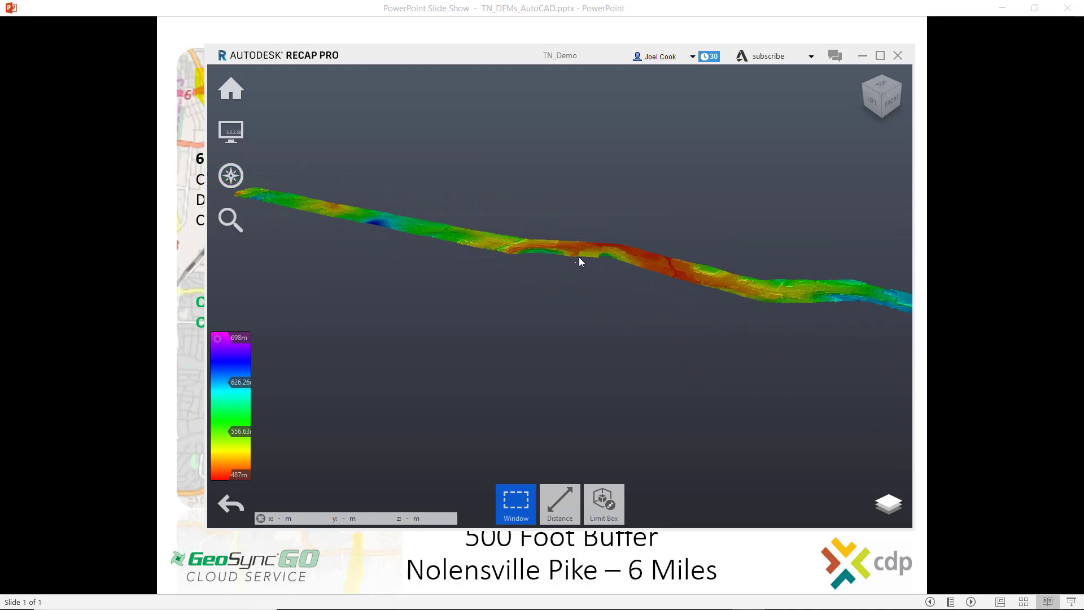
left_click_drag(629, 269, 416, 223)
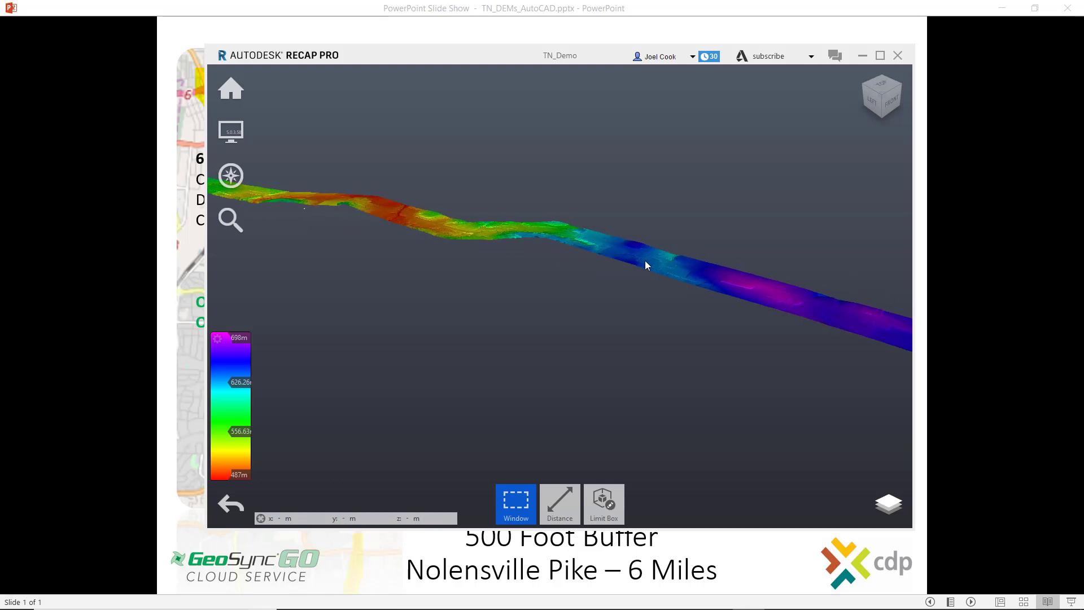
left_click_drag(649, 259, 484, 213)
left_click_drag(692, 277, 613, 258)
scroll(612, 258, "up", 4)
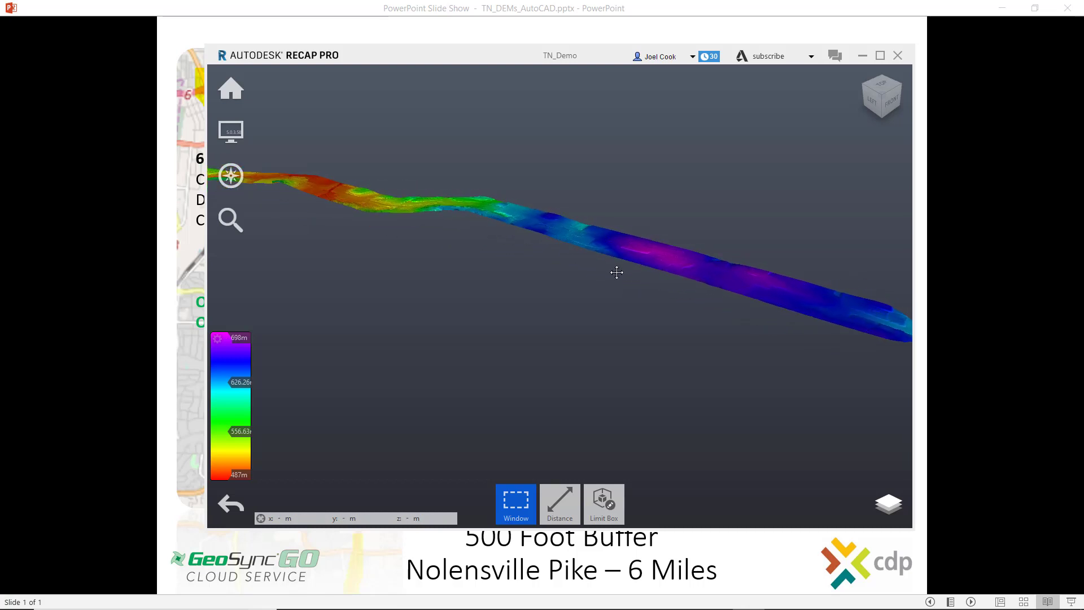
Minimize ReCap Pro and the GeoSync GO tools window to return to the TN Workflow 1 slide in PowerPoint
left_click(863, 57)
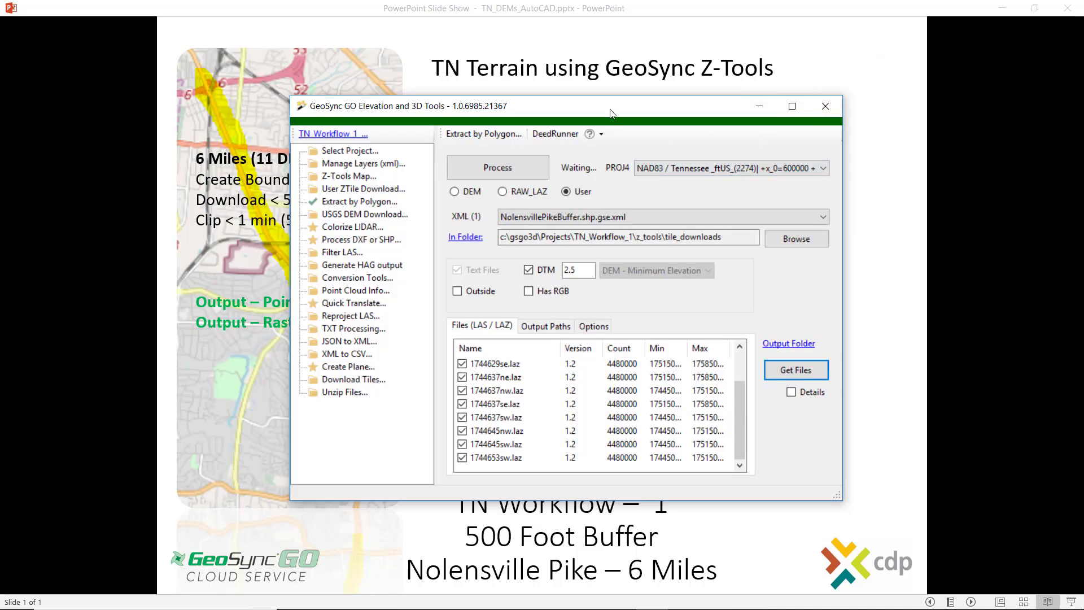
left_click_drag(612, 113, 591, 98)
left_click(740, 89)
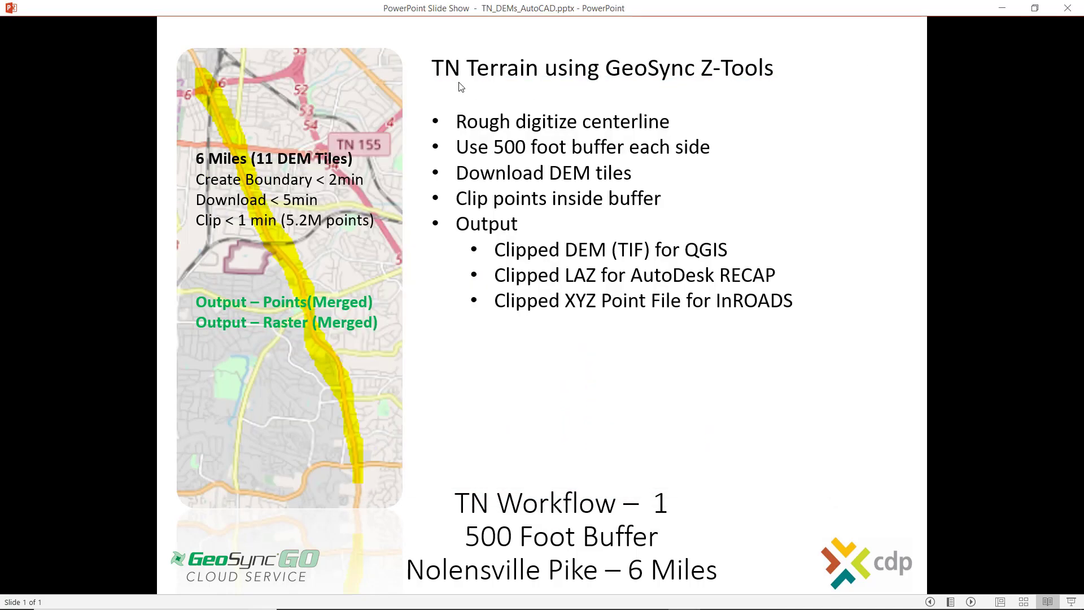